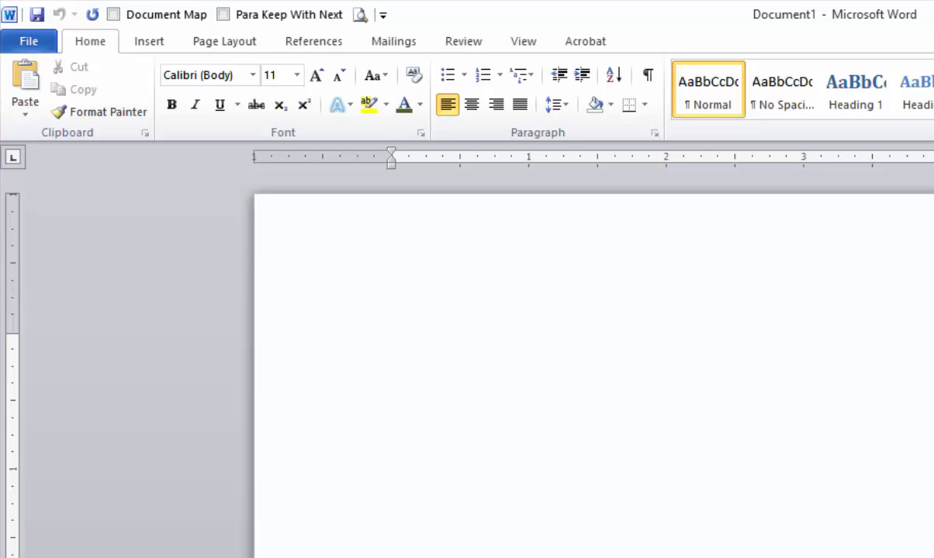
Type 'teh adn' and '(c)' on separate lines so AutoCorrect gives 'The and' and ©.
type("teh")
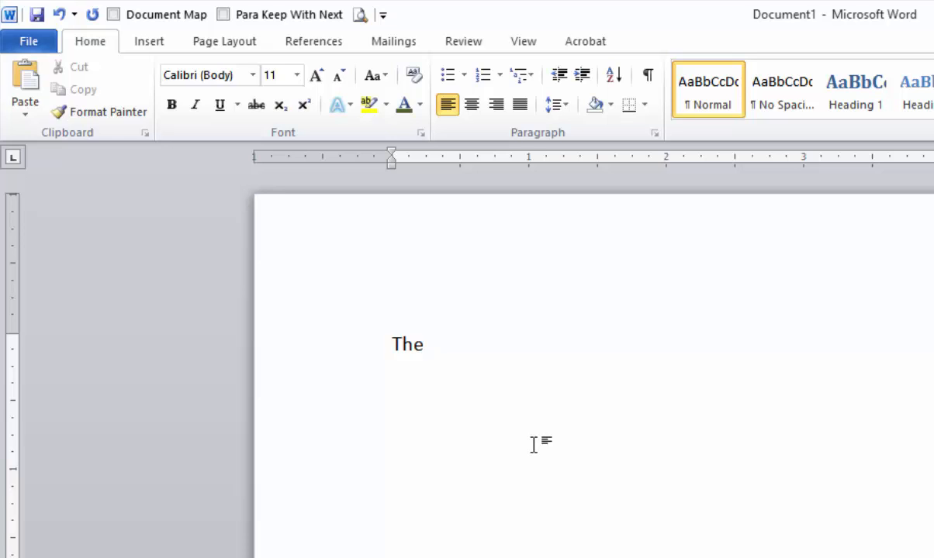
type(" adn")
key("Return")
type("(c)")
key("Return")
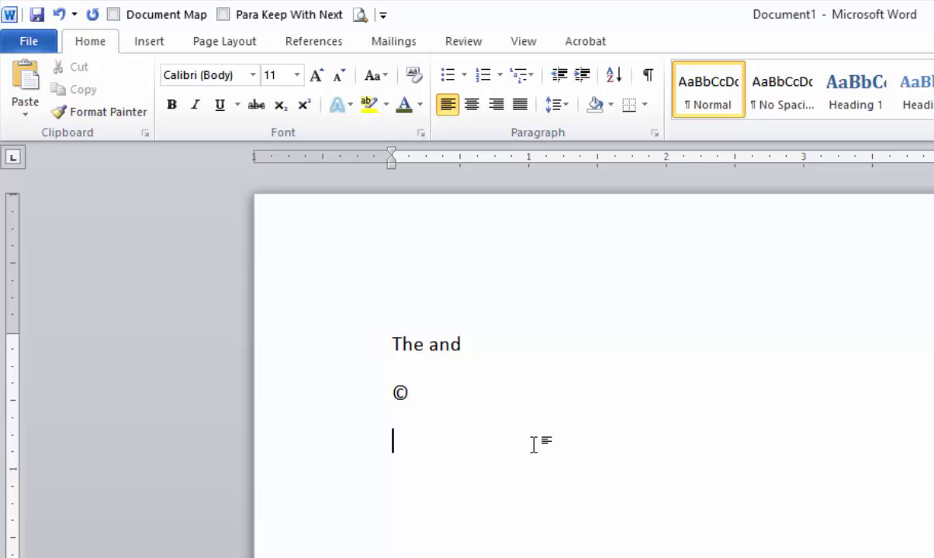
Add a ™ line from '(tm)', then start the next line with CNA.
type("(tm)")
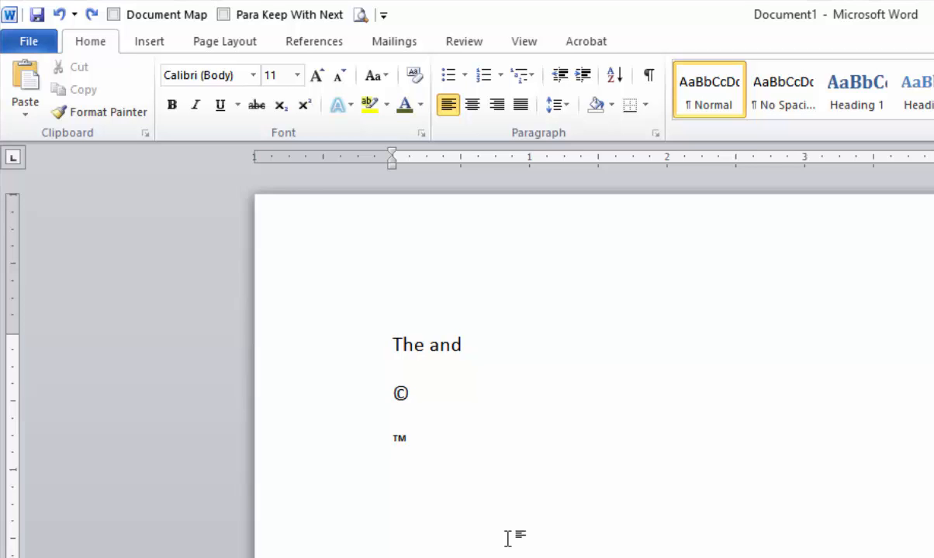
type("CNA")
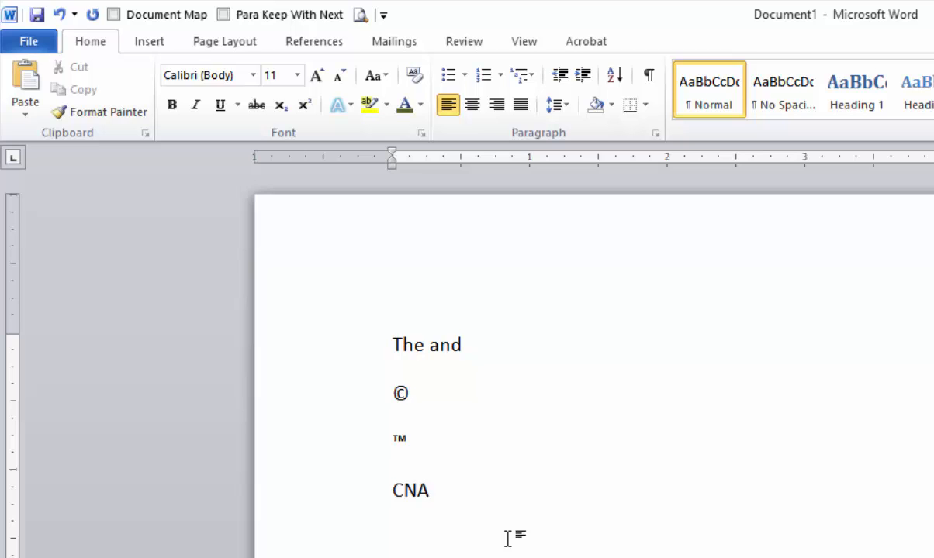
type("CNA")
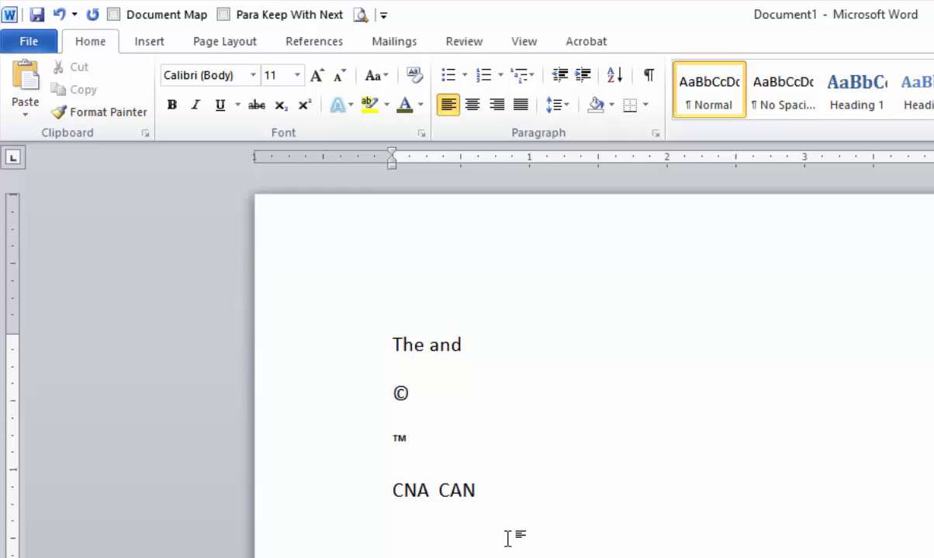
Undo AutoCorrect's change so the second CNA stays CNA instead of CAN.
left_click(60, 14)
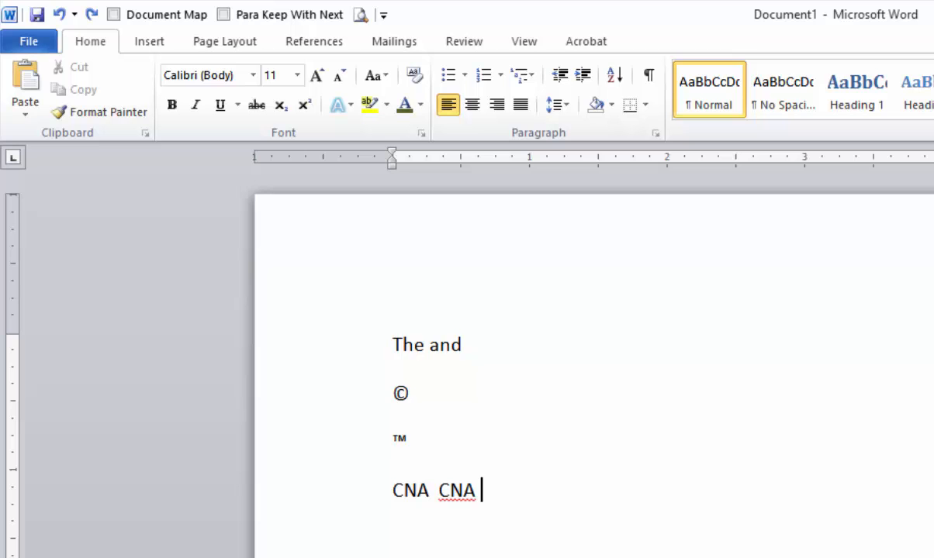
In Options > Proofing > AutoCorrect, delete the 'cna' → 'can' replacement entry.
left_click(30, 43)
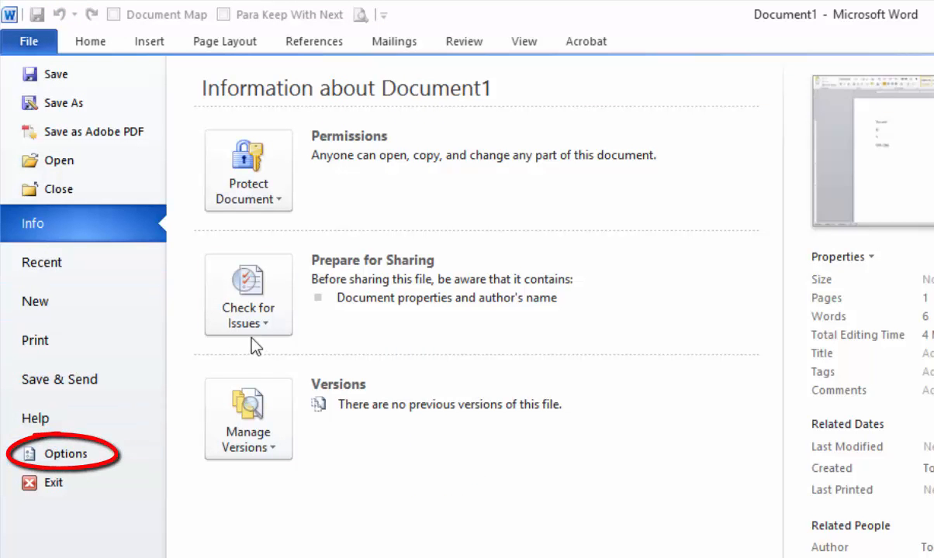
left_click(68, 453)
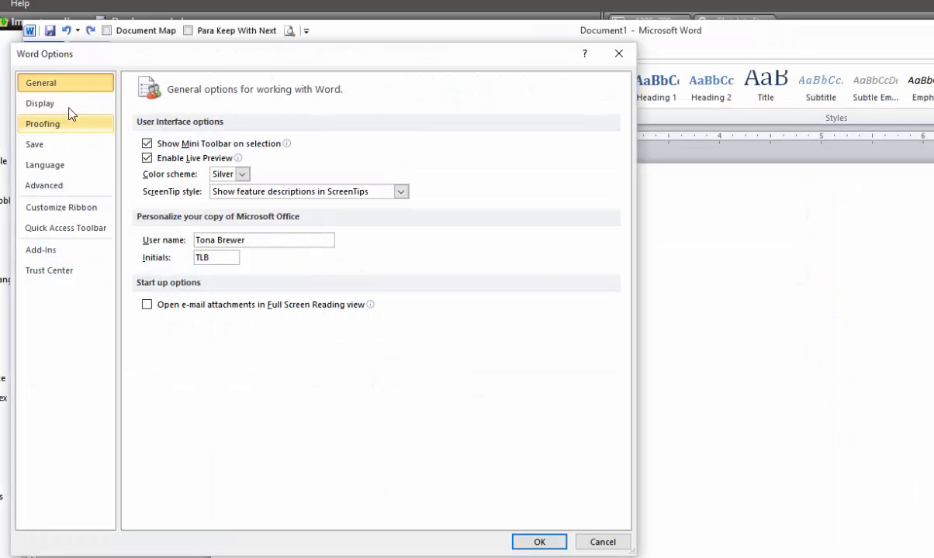
left_click(53, 124)
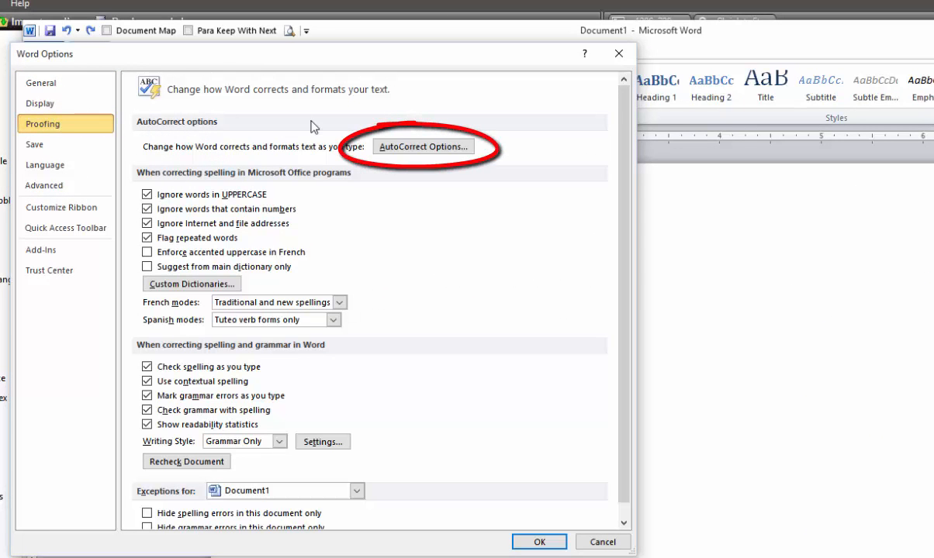
left_click(439, 147)
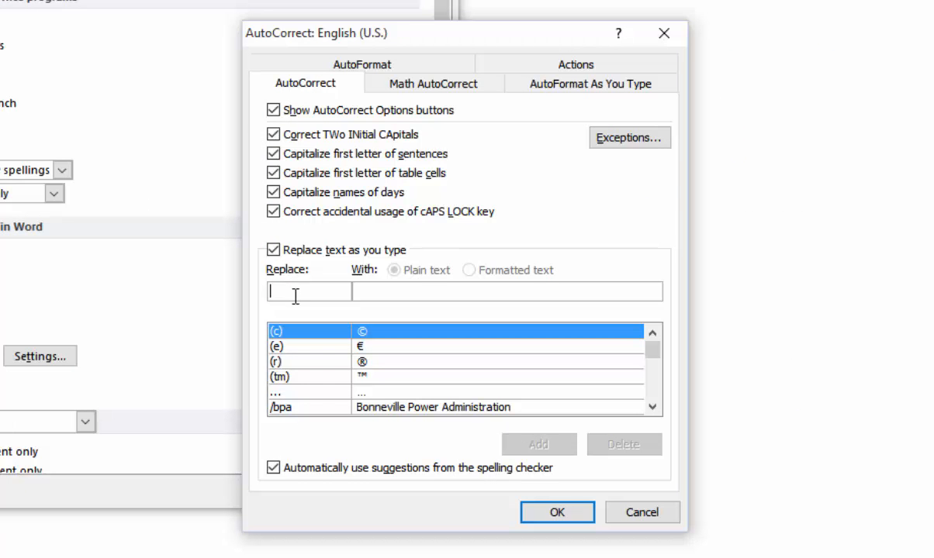
type("c")
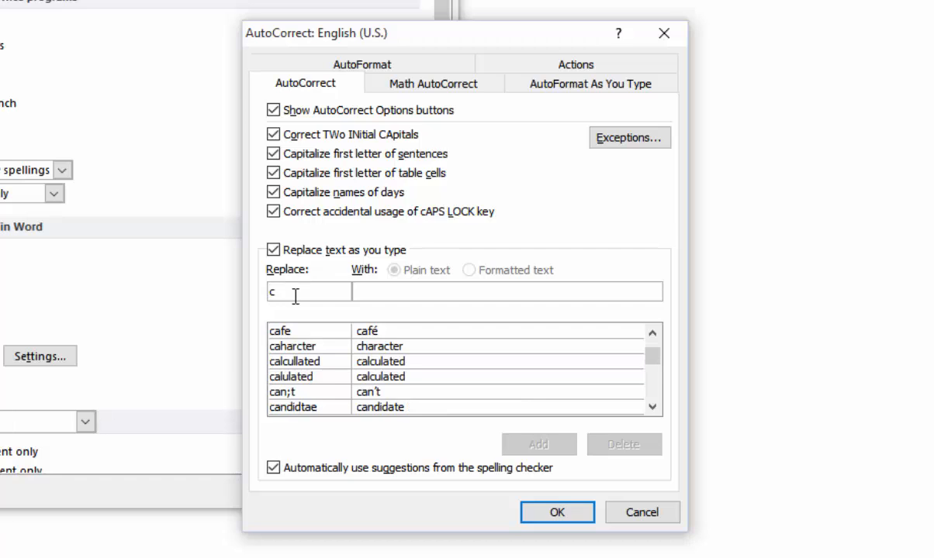
type("na")
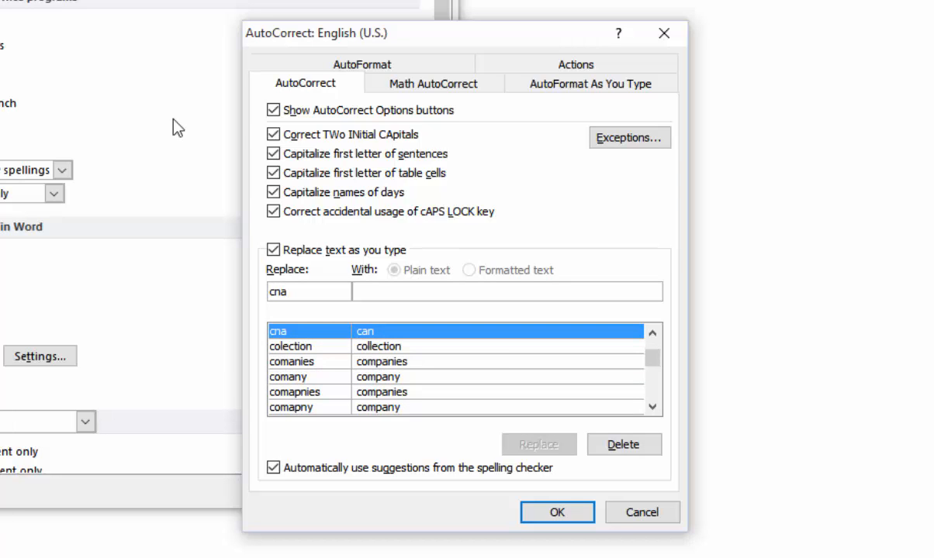
left_click(645, 449)
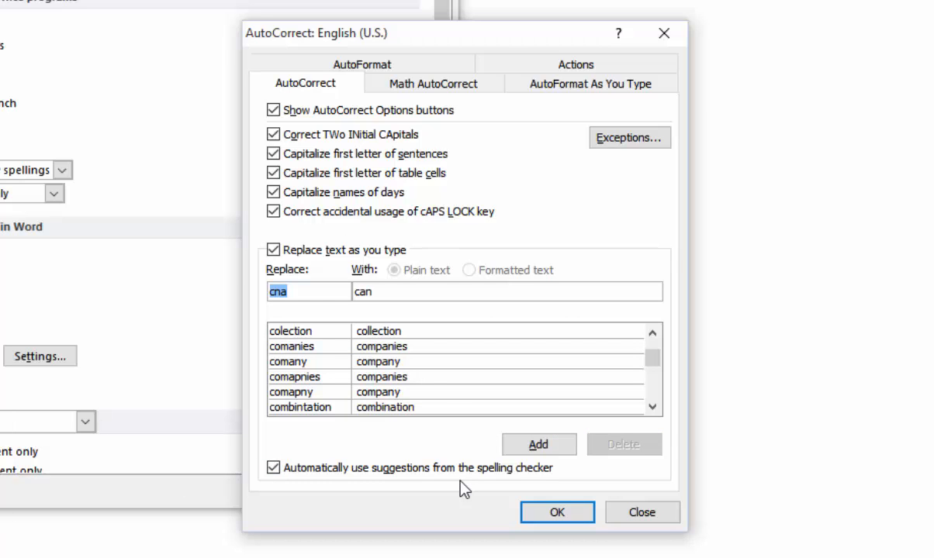
type("cn")
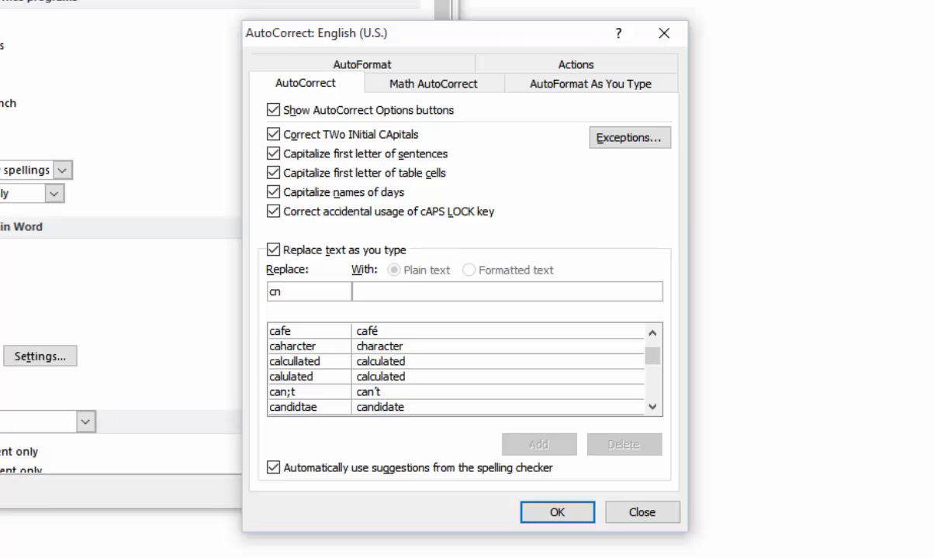
Add an AutoCorrect entry replacing 'manger' with 'manager' and close both dialogs.
key("BackSpace")
key("BackSpace")
type("manger")
key("Tab")
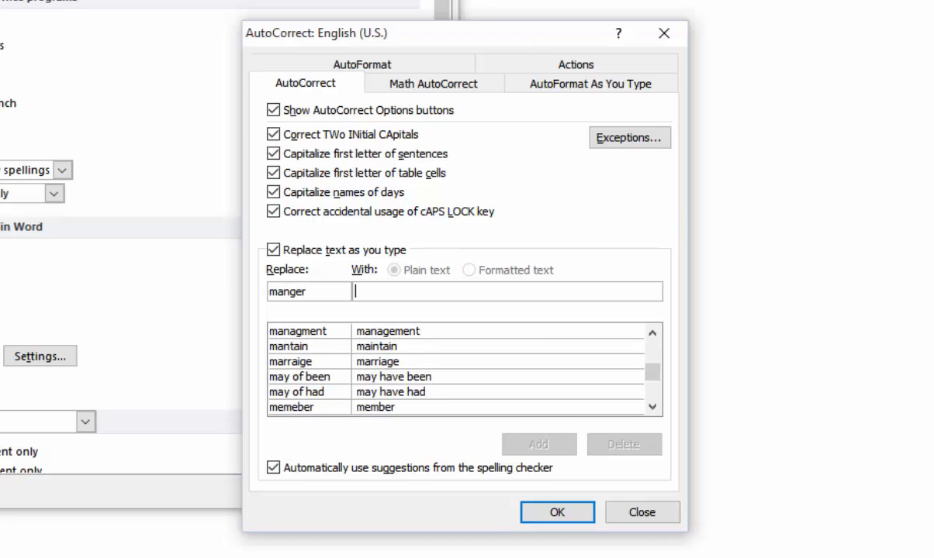
type("manager")
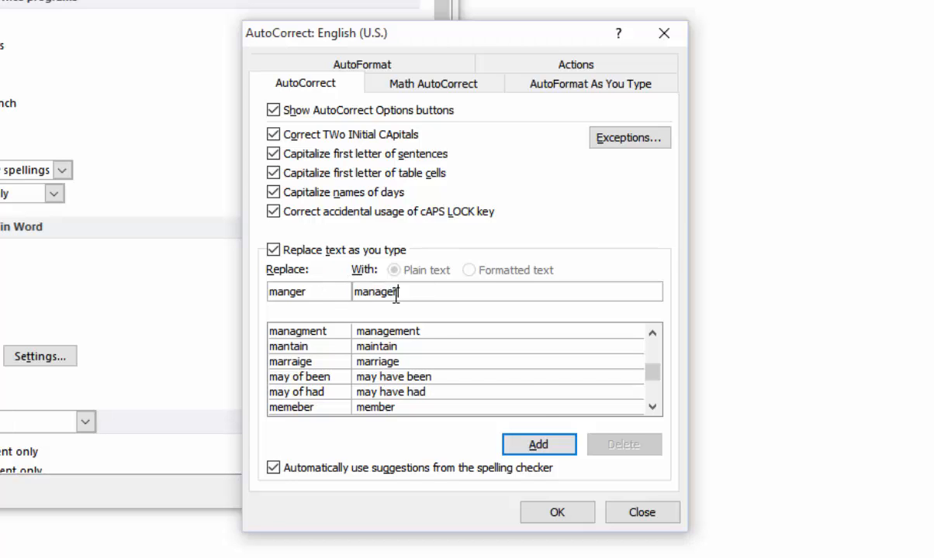
left_click(547, 448)
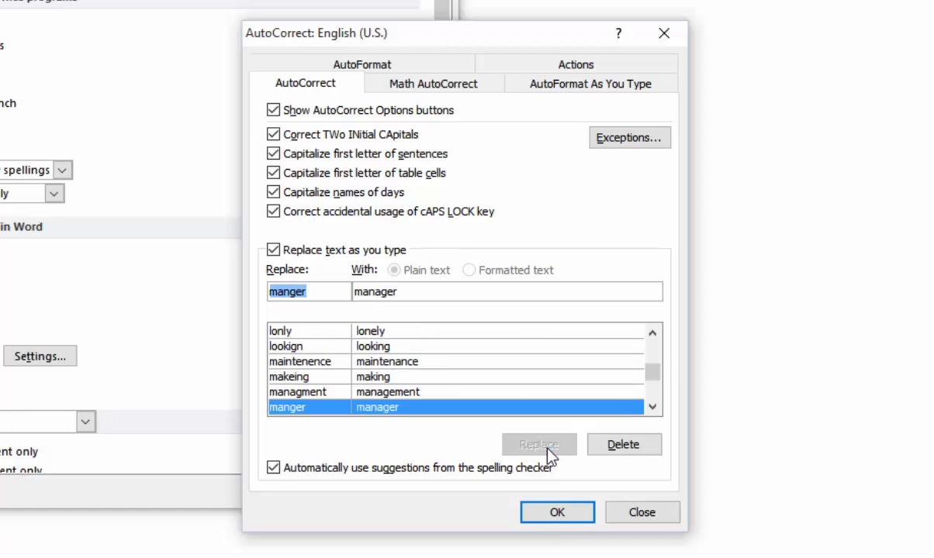
left_click(557, 514)
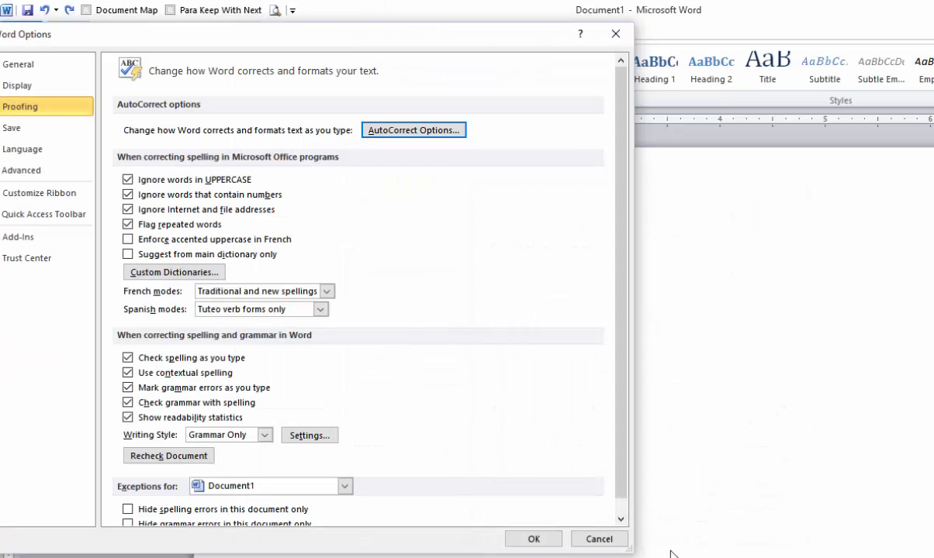
left_click(535, 539)
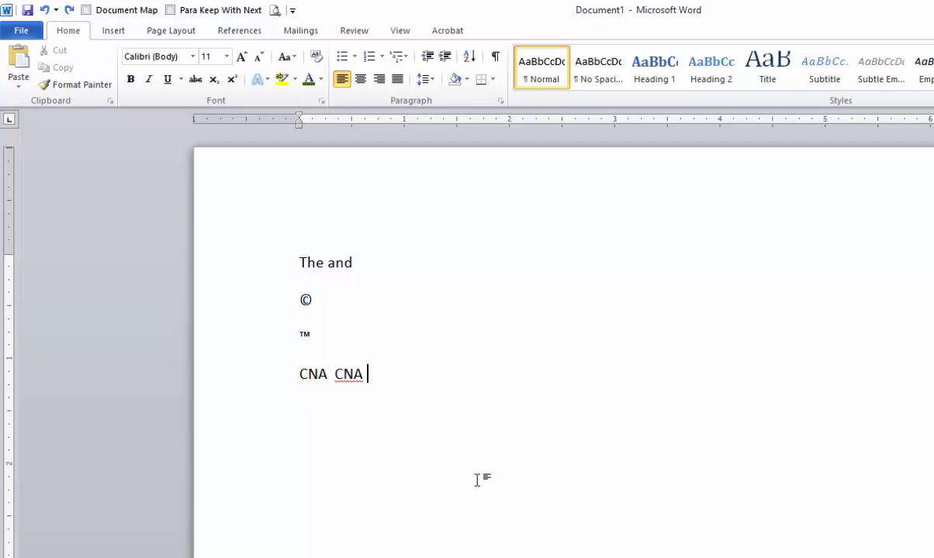
Type 'manger' on a new line, undo both autocorrections to keep it, then open File Info.
key("Return")
type("manger")
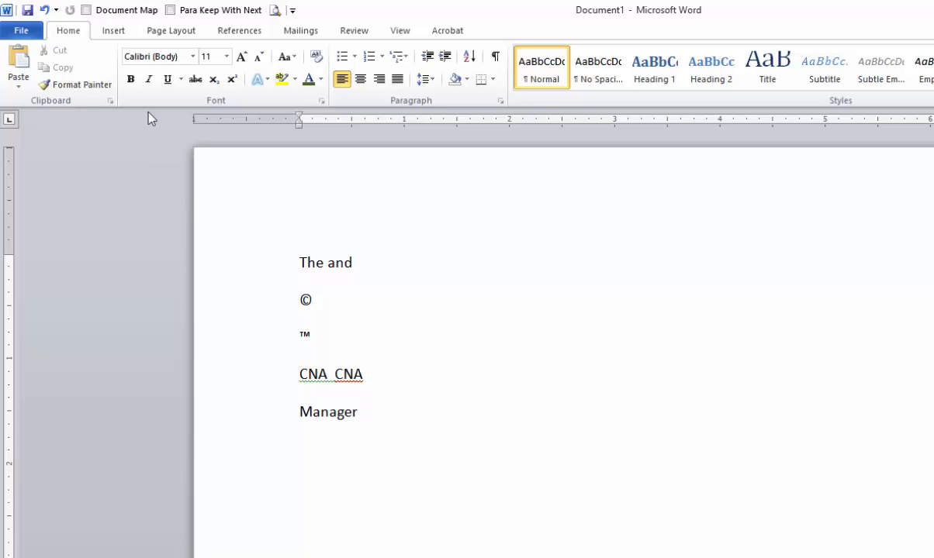
left_click(44, 10)
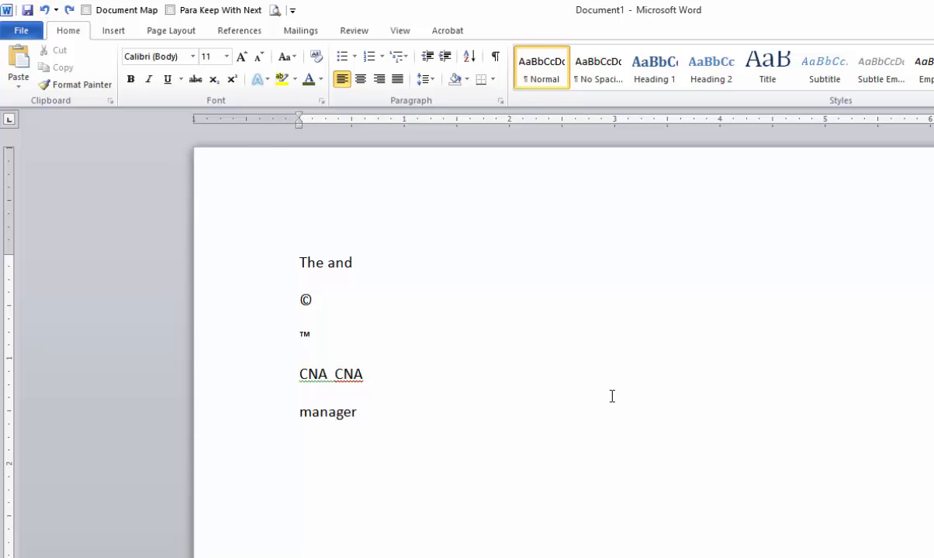
left_click(43, 11)
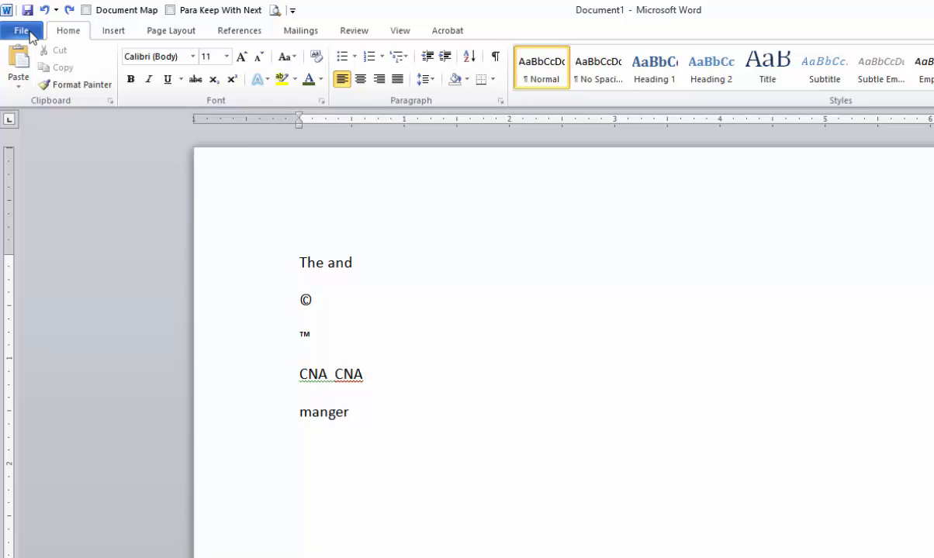
left_click(31, 35)
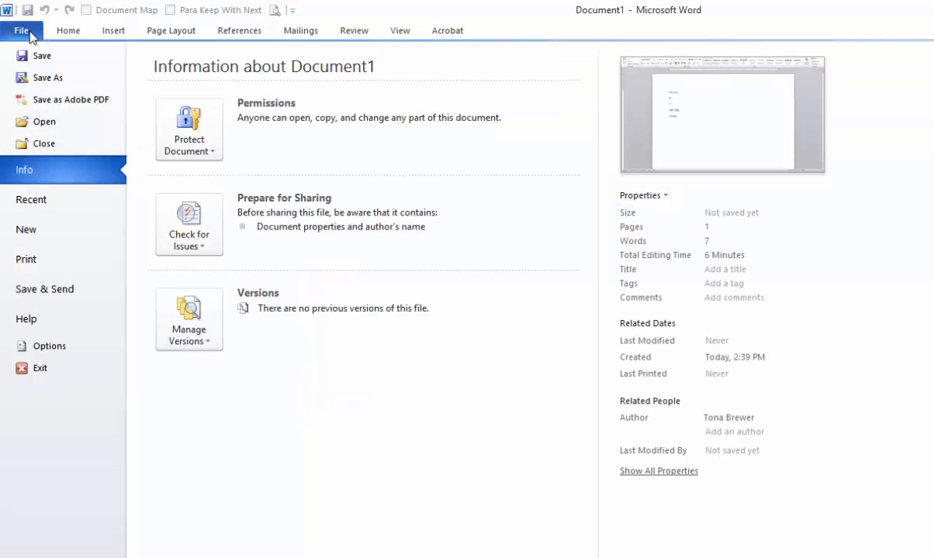
Add 'AutoCorrect Options...' from All Commands to the Quick Access Toolbar for all documents.
left_click(30, 35)
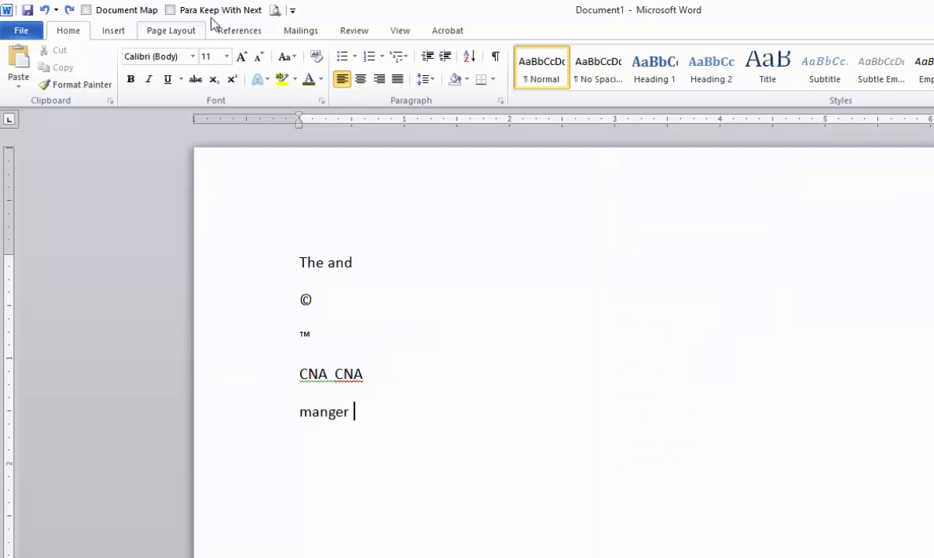
left_click(292, 12)
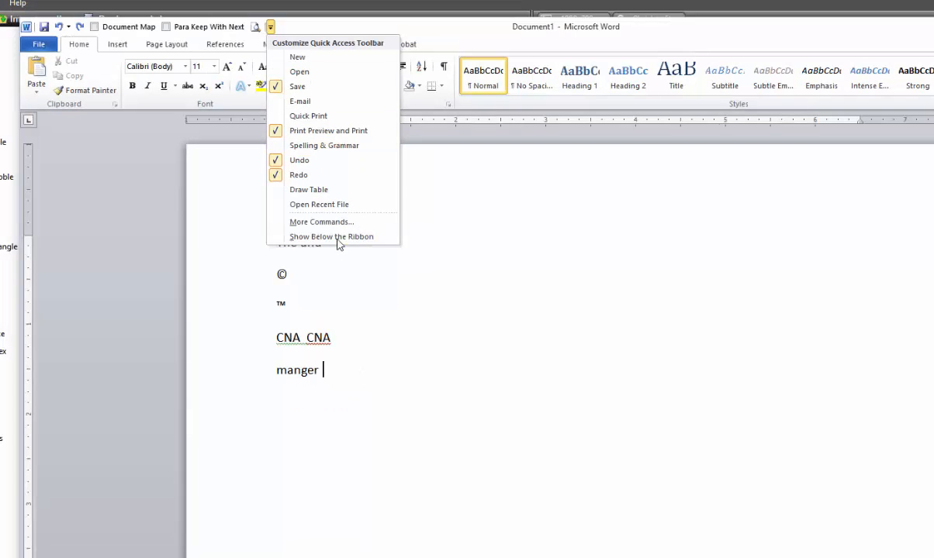
left_click(338, 225)
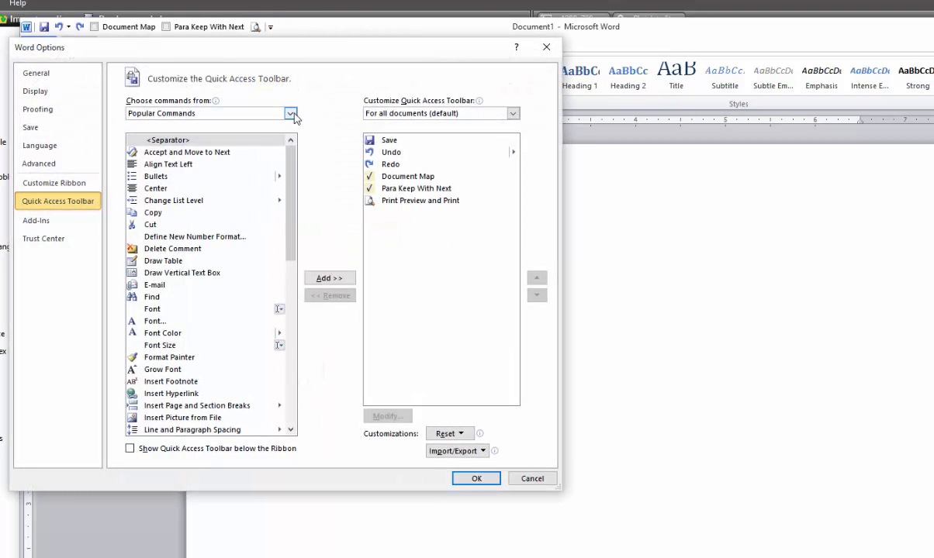
left_click(291, 114)
left_click(244, 150)
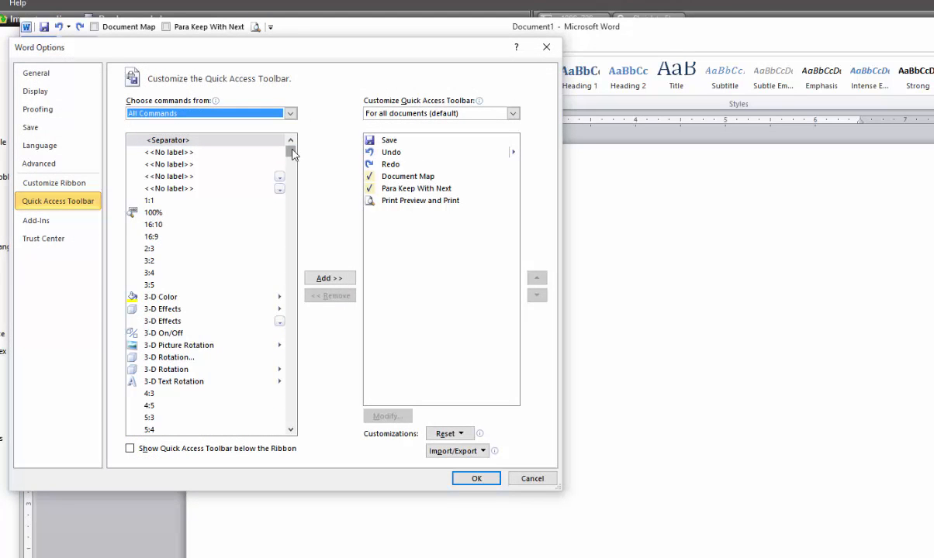
left_click(291, 114)
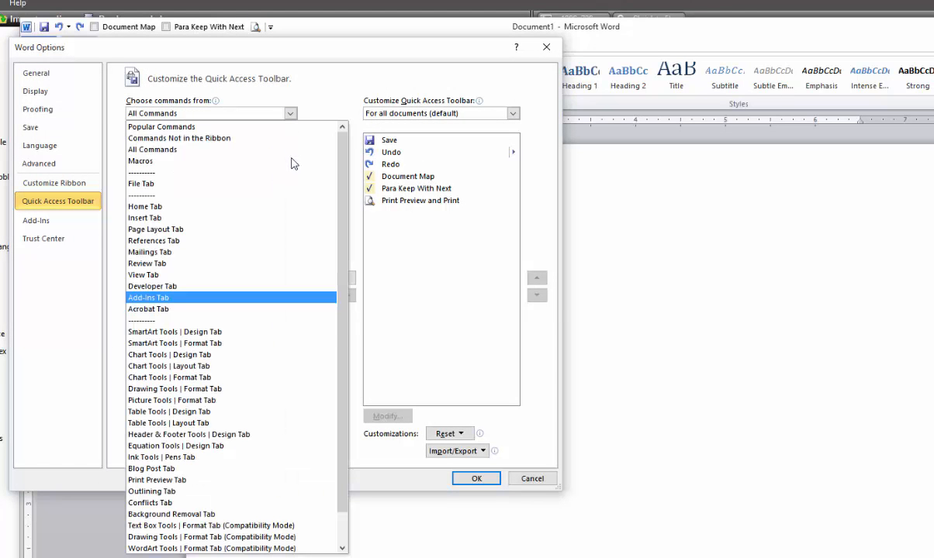
scroll(256, 351, "down", 1)
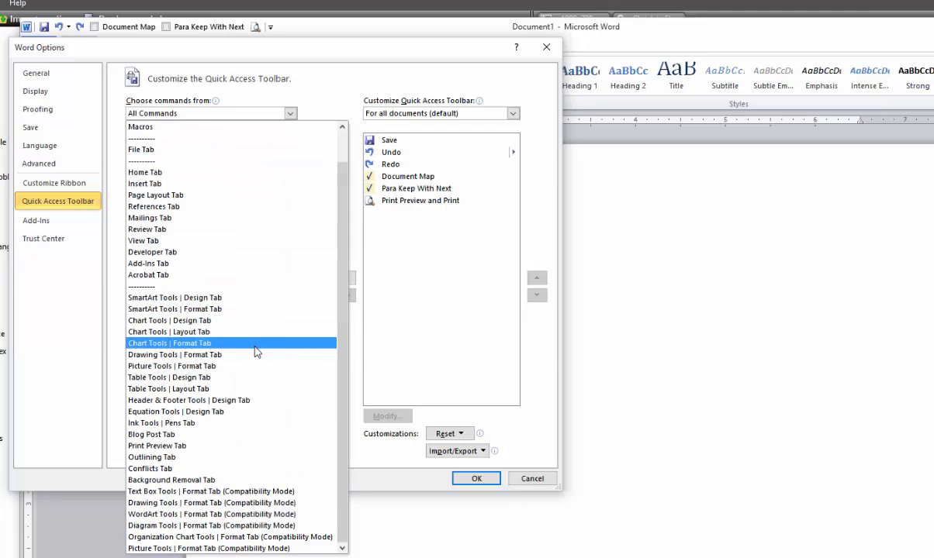
key("Escape")
left_click(208, 383)
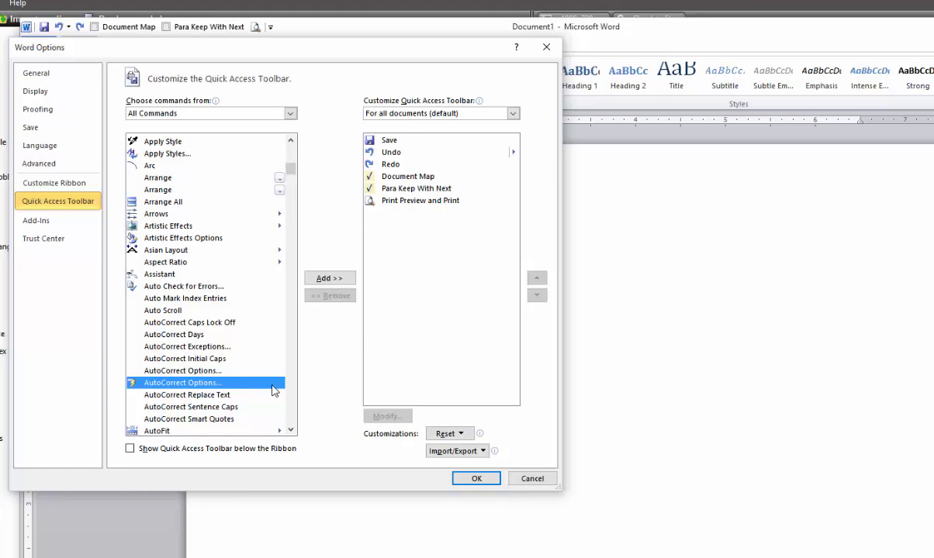
left_click(326, 279)
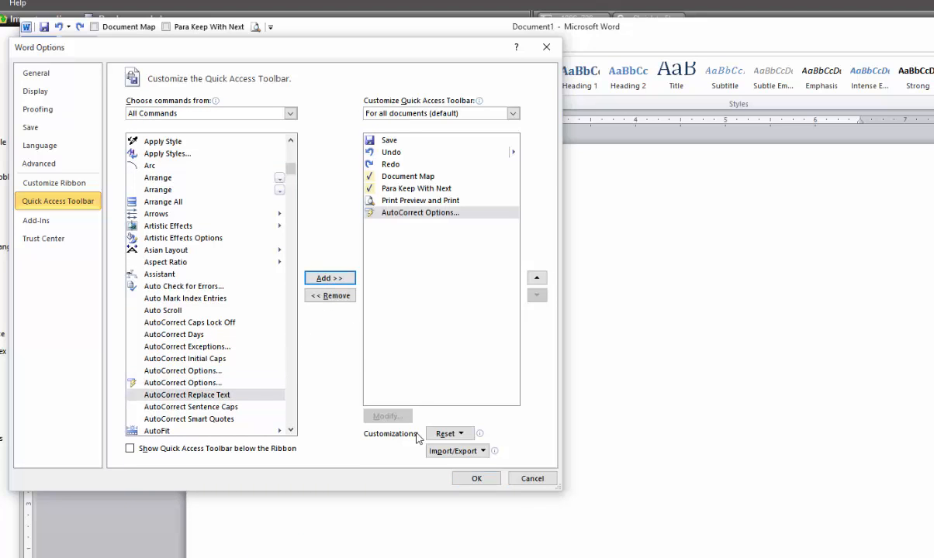
left_click(476, 479)
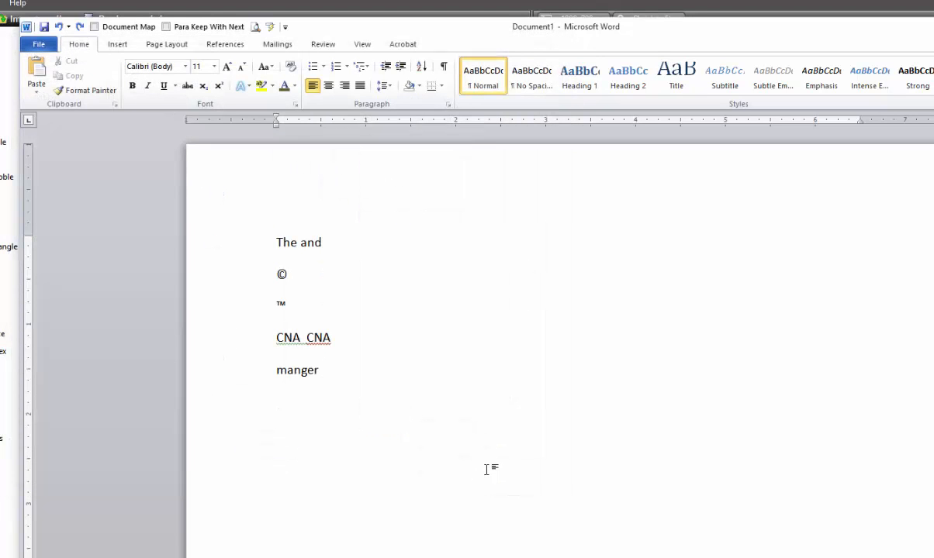
left_click(271, 28)
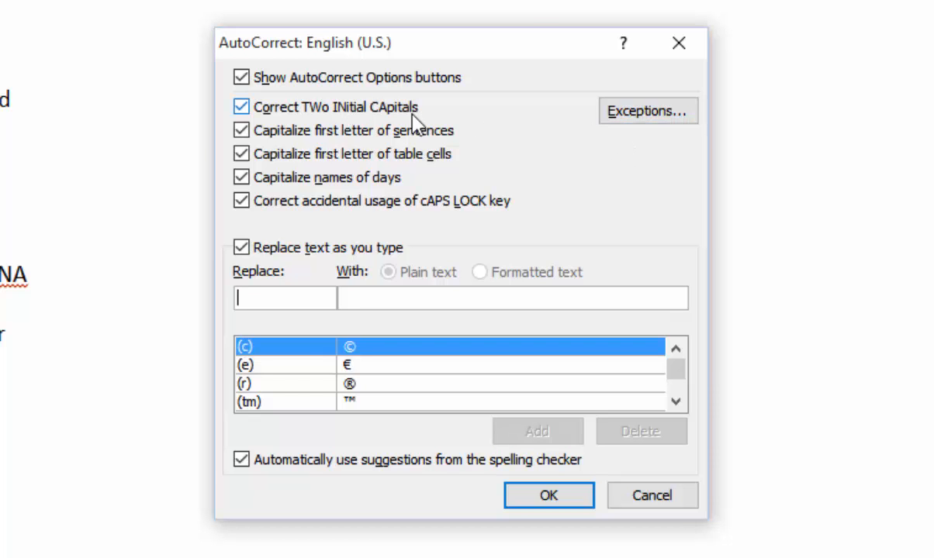
left_click(640, 119)
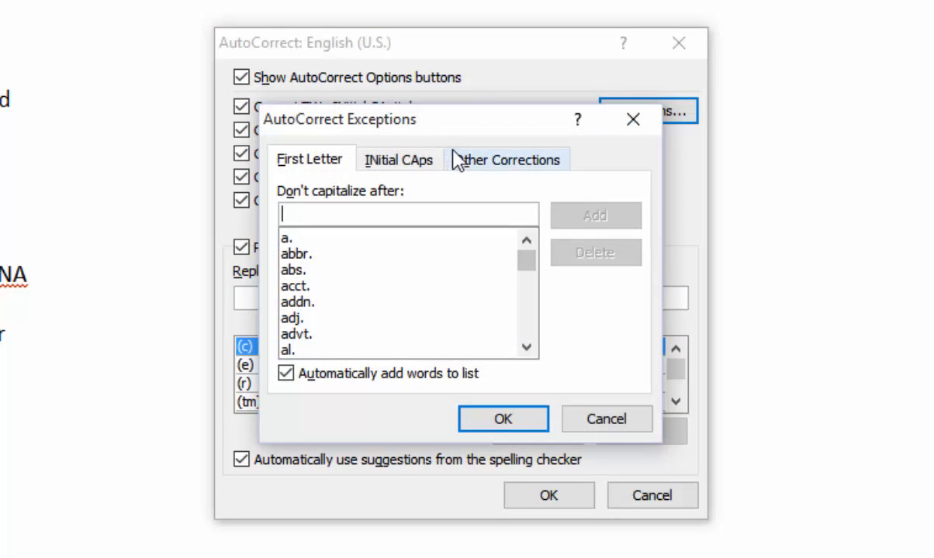
left_click(400, 160)
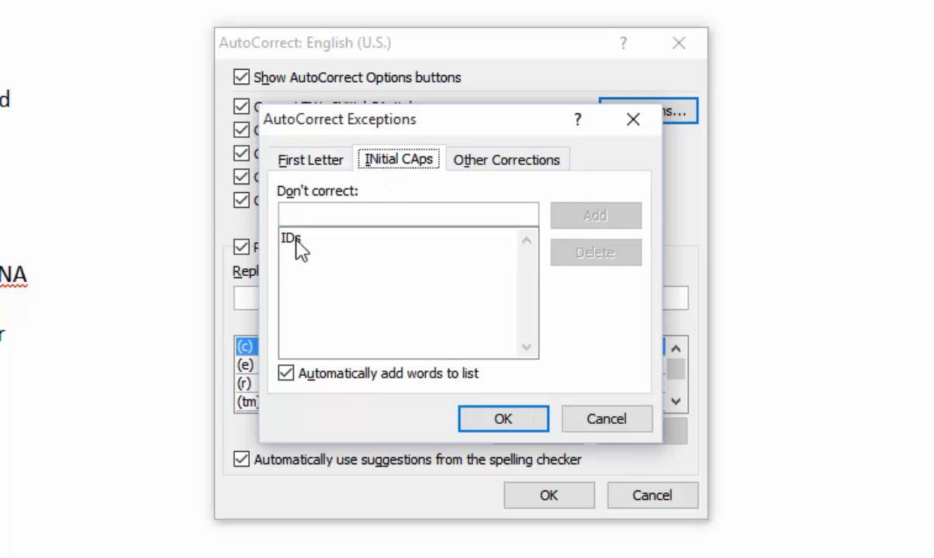
left_click(495, 419)
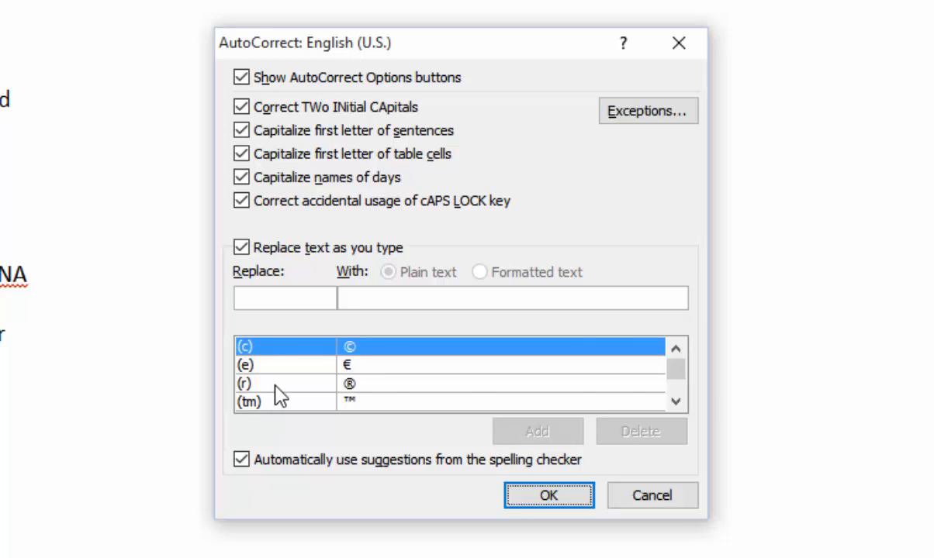
left_click(676, 402)
left_click(676, 402)
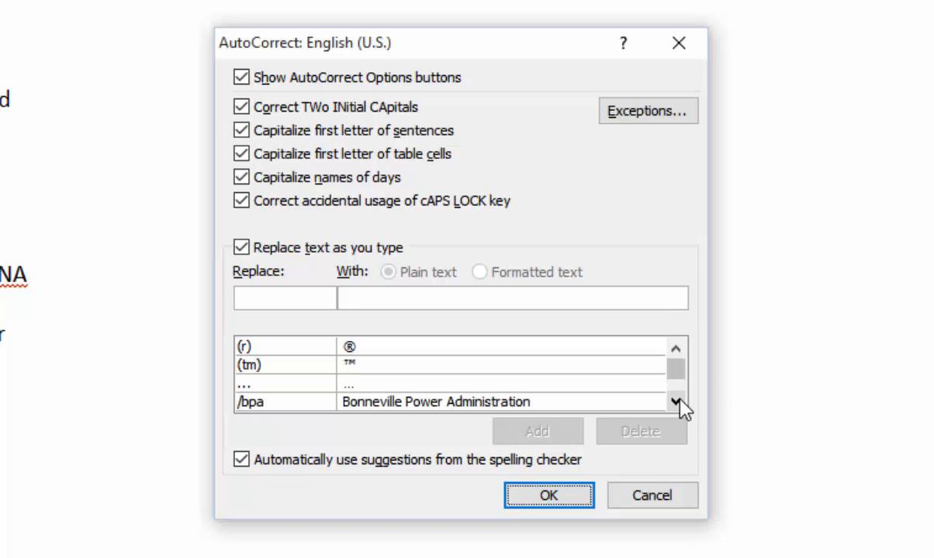
left_click(632, 501)
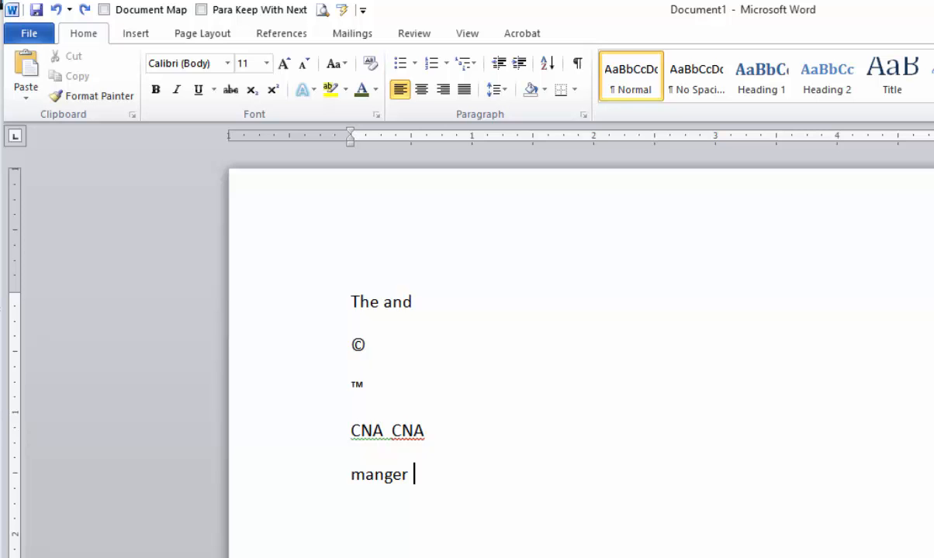
Type 'Portland State University' on a new line below manger and select it.
key("Return")
type("Portlan")
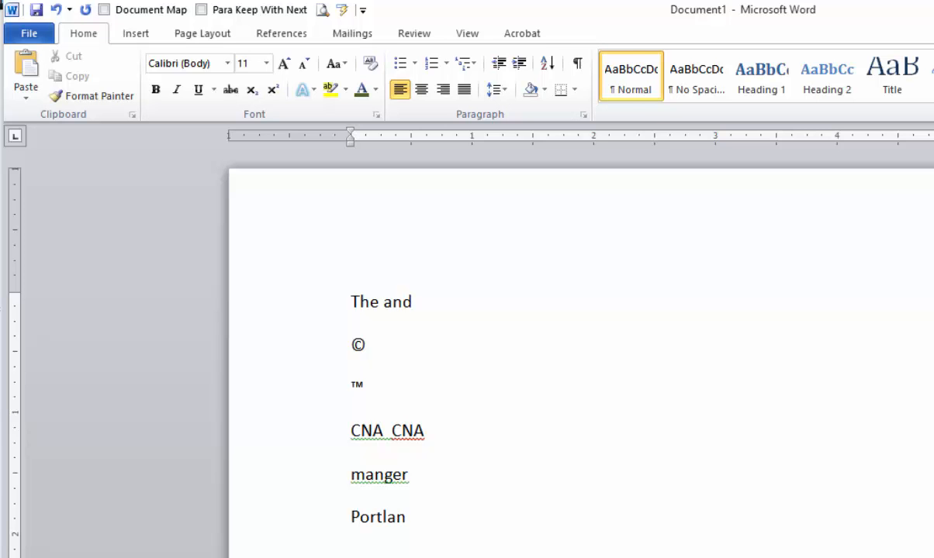
type("d Statue")
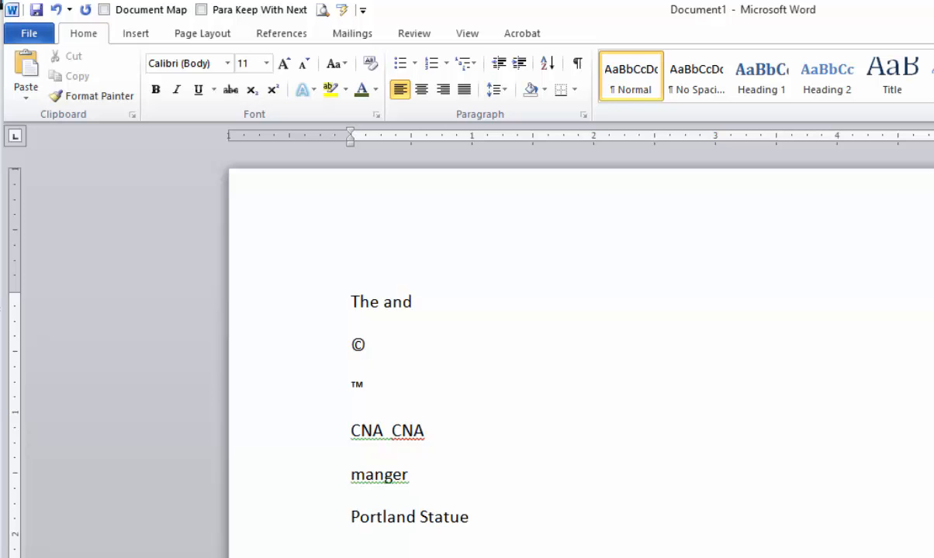
key("BackSpace")
key("BackSpace")
type("e University")
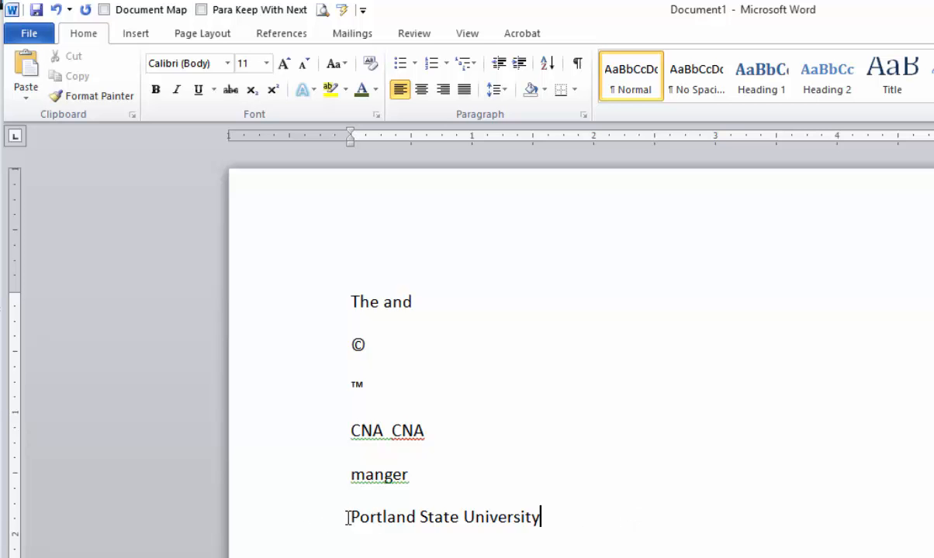
left_click_drag(348, 517, 558, 517)
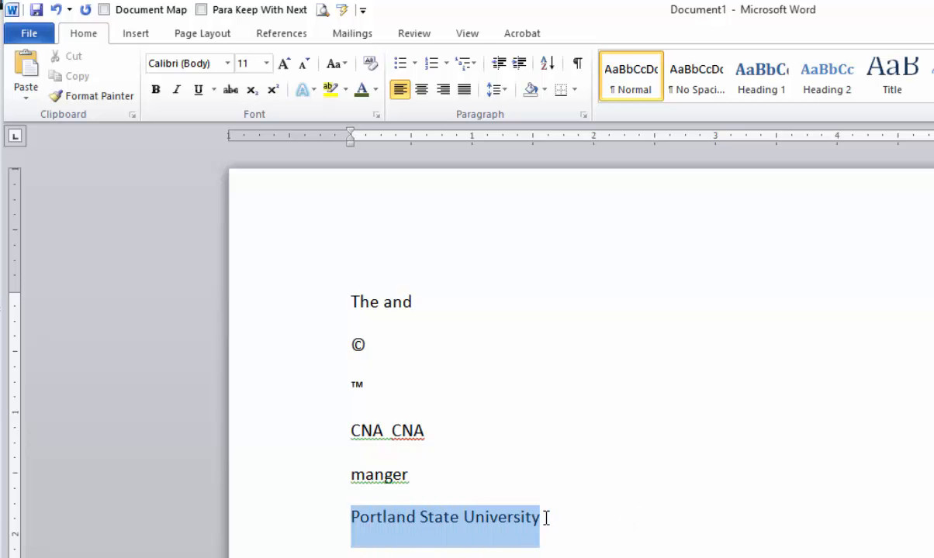
Create an AutoCorrect entry turning '/PSU' into the selected 'Portland State University' text.
left_click(342, 10)
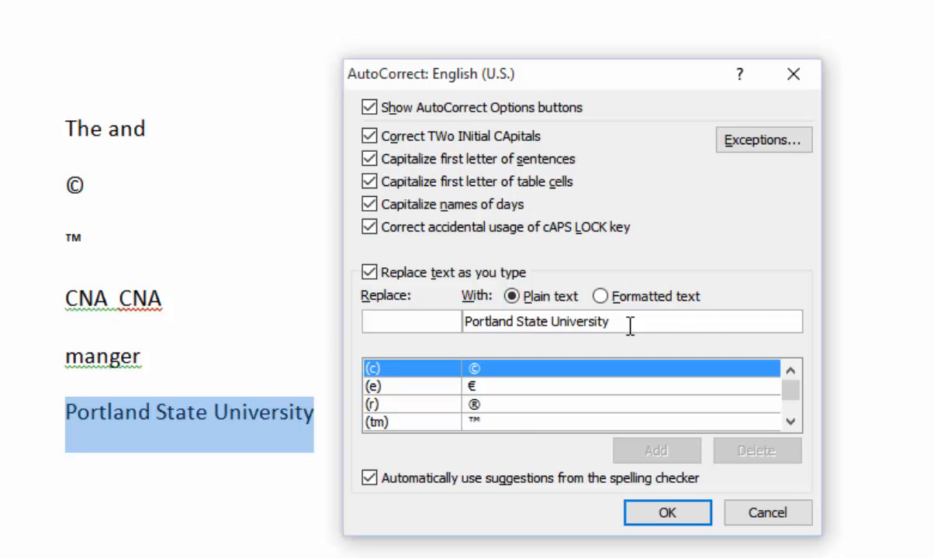
type("PSU")
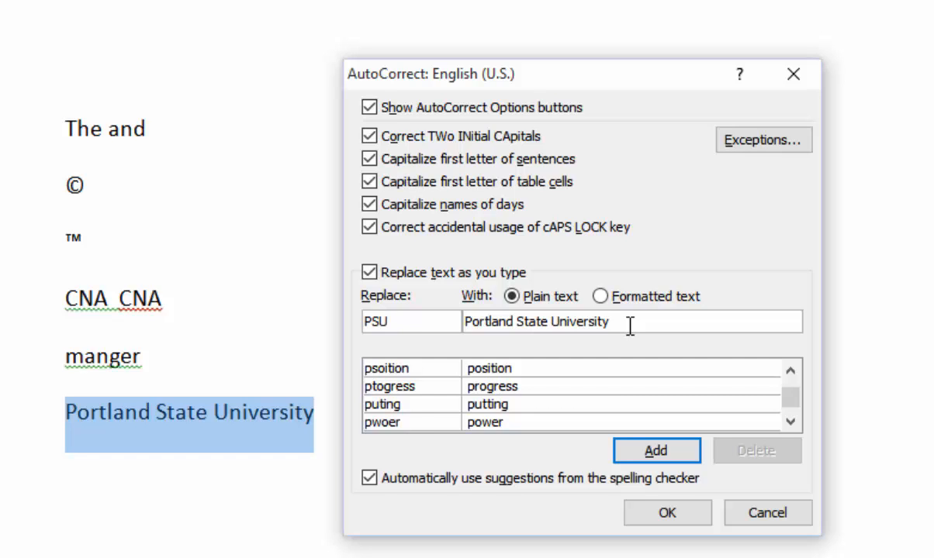
key("BackSpace")
key("BackSpace")
key("BackSpace")
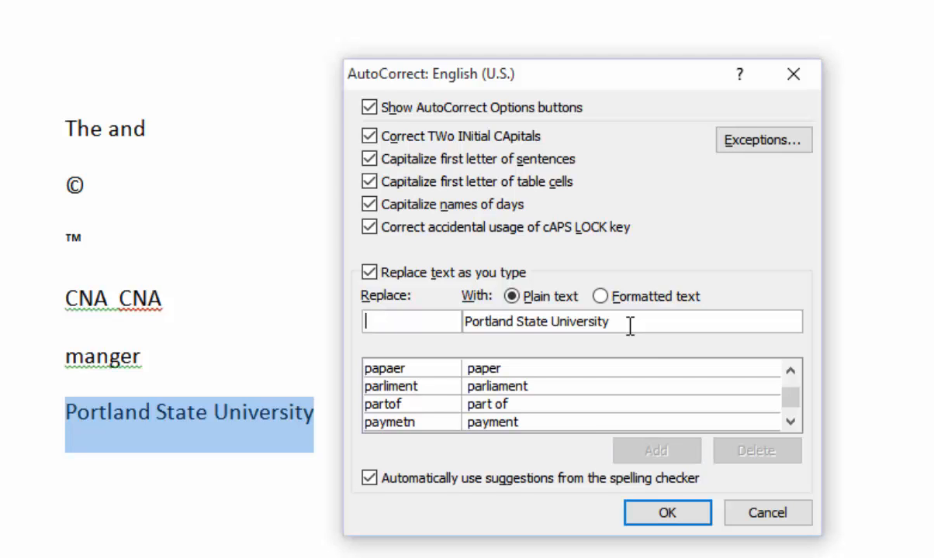
type("/")
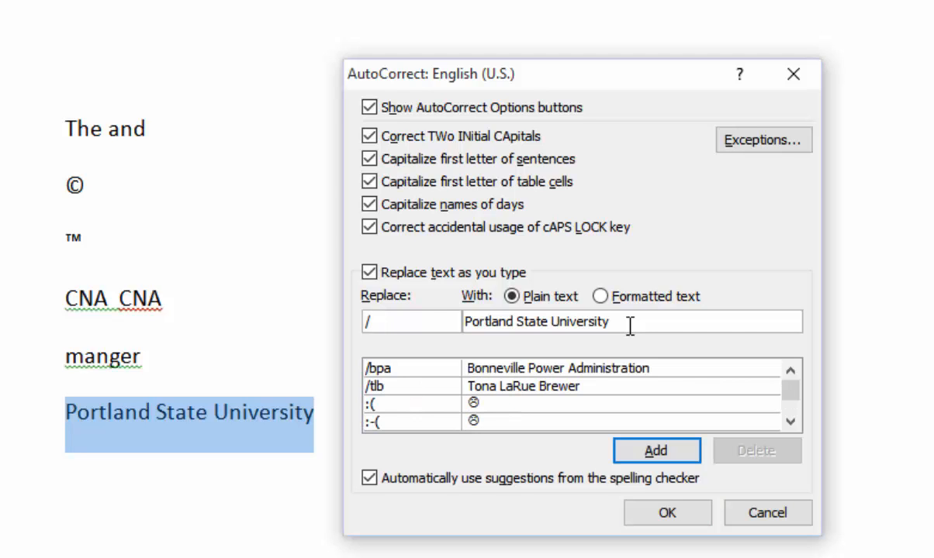
type("PSU")
left_click(654, 457)
left_click(660, 507)
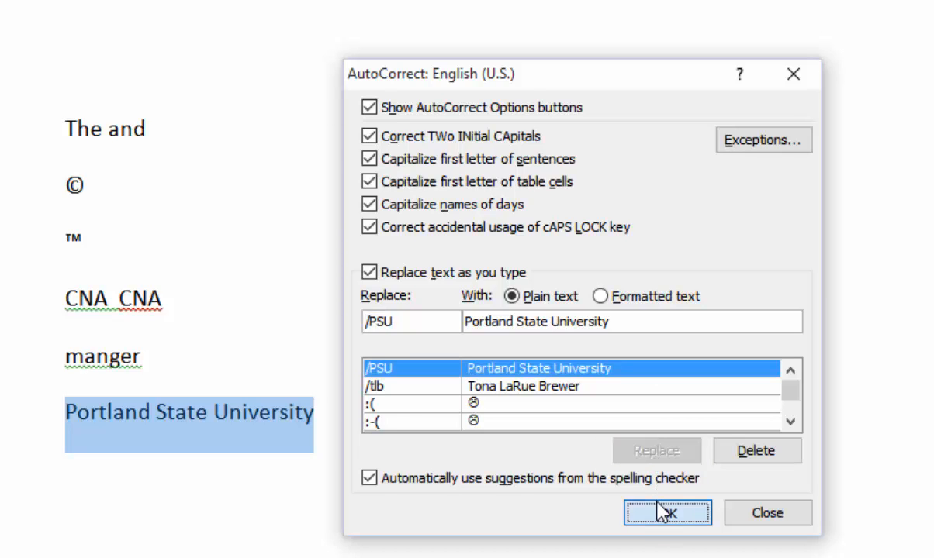
left_click(379, 411)
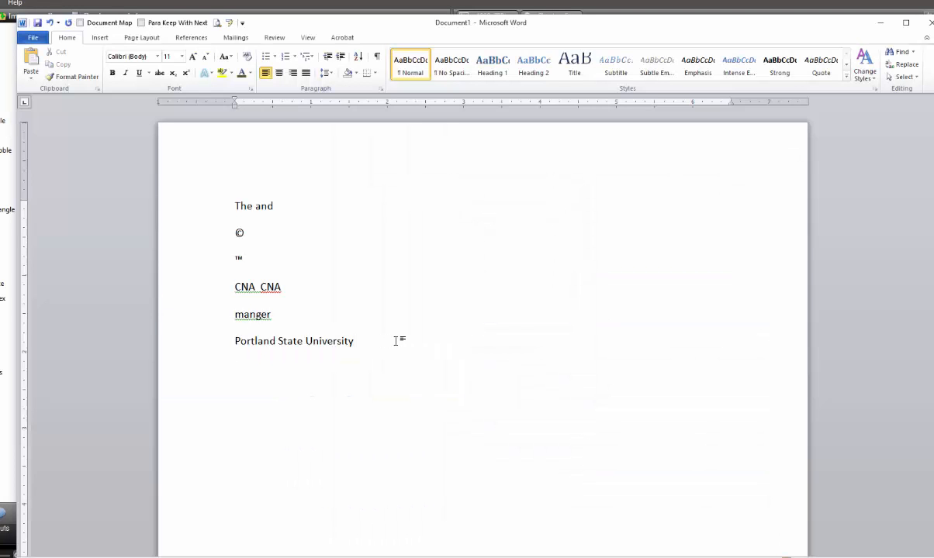
Type /PSU on a new line so it expands to 'Portland State University'.
type("/PSU")
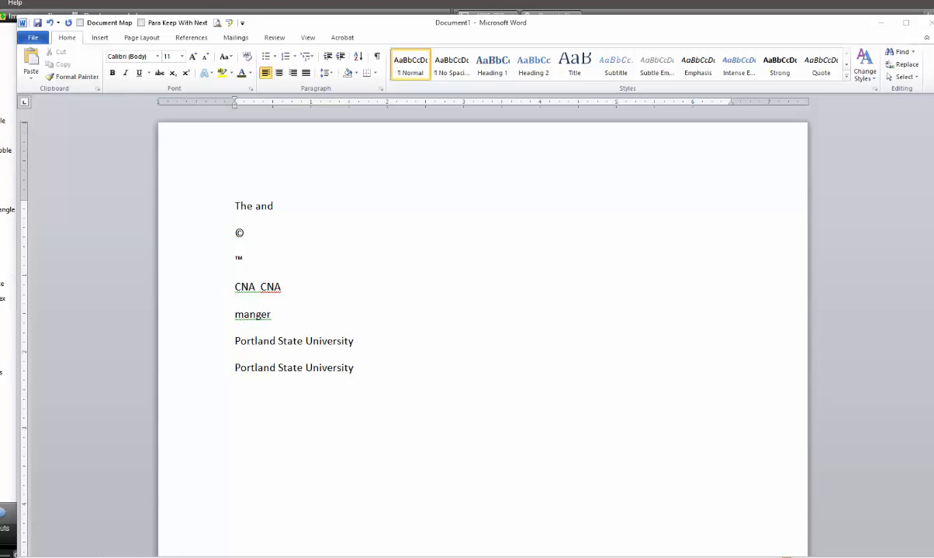
Switch to the PG Presentation Skills document, hide formatting marks, and go to its start.
mouse_move(271, 557)
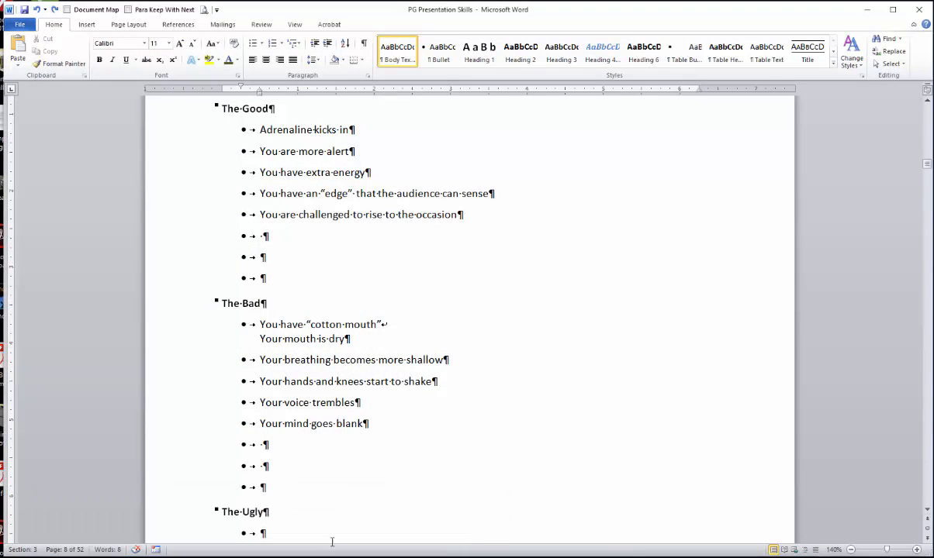
left_click(331, 534)
left_click(513, 326)
left_click(365, 43)
key("ctrl+Home")
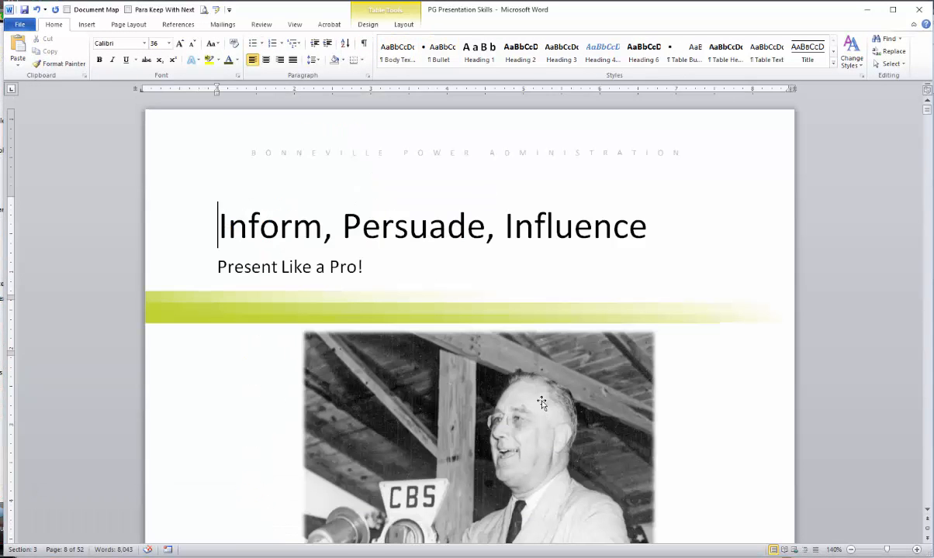
Select the Bonneville Power Administration address block on page 3 and open AutoCorrect with it.
scroll(511, 388, "down", 1)
scroll(511, 388, "down", 10)
scroll(457, 412, "up", 3)
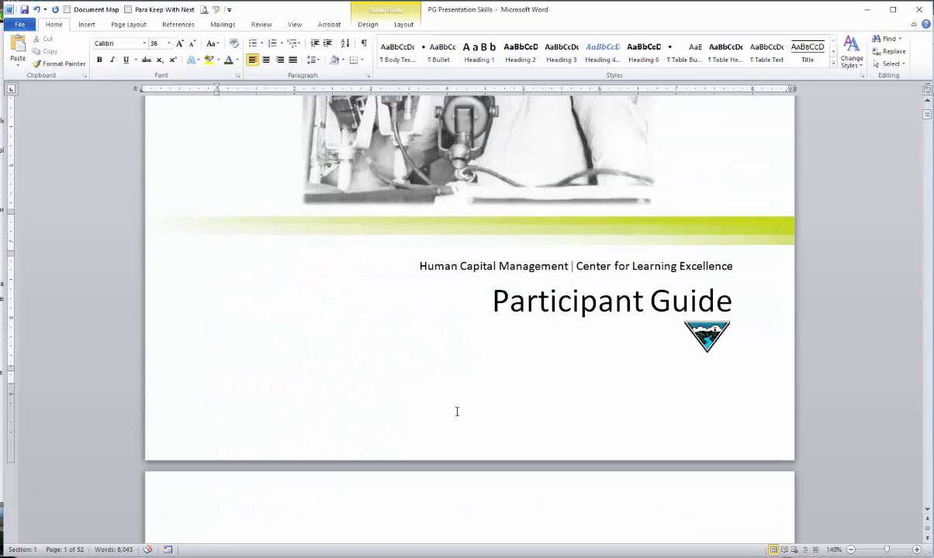
scroll(457, 412, "down", 4)
scroll(457, 411, "down", 15)
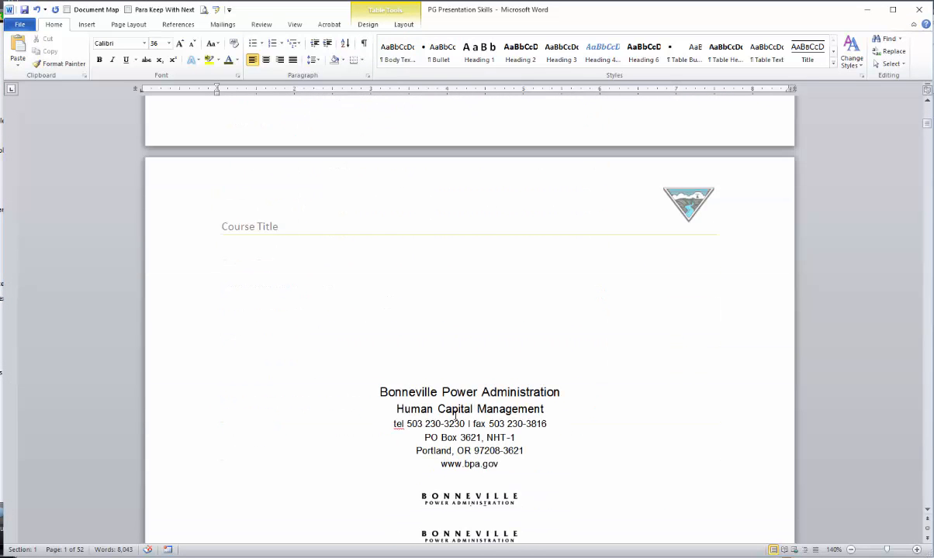
scroll(455, 415, "up", 1)
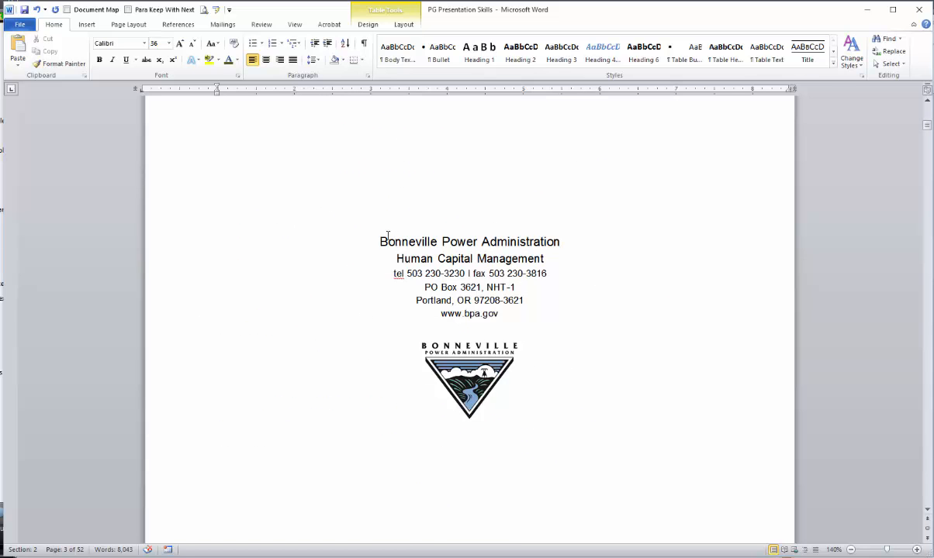
mouse_move(380, 235)
left_mouse_down()
mouse_move(466, 273)
mouse_move(504, 316)
mouse_move(595, 339)
left_mouse_up()
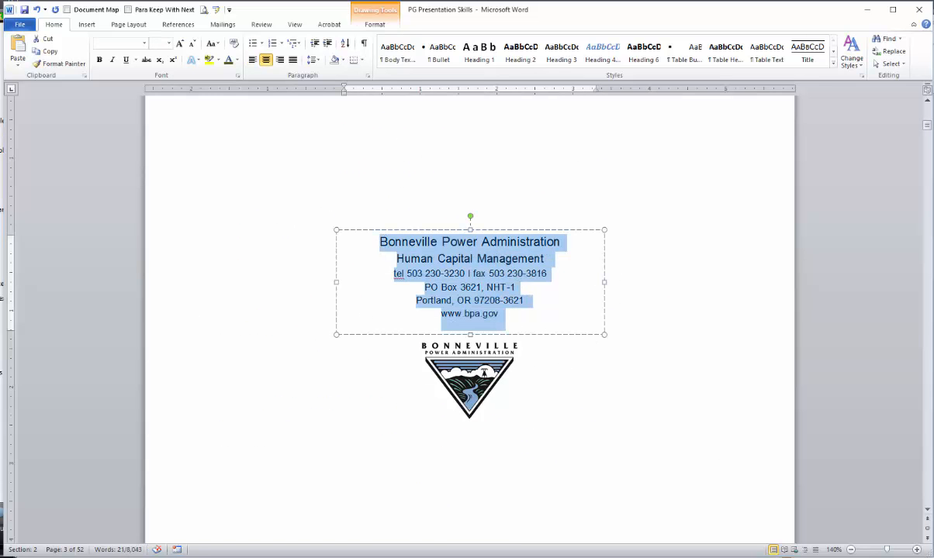
left_click(218, 11)
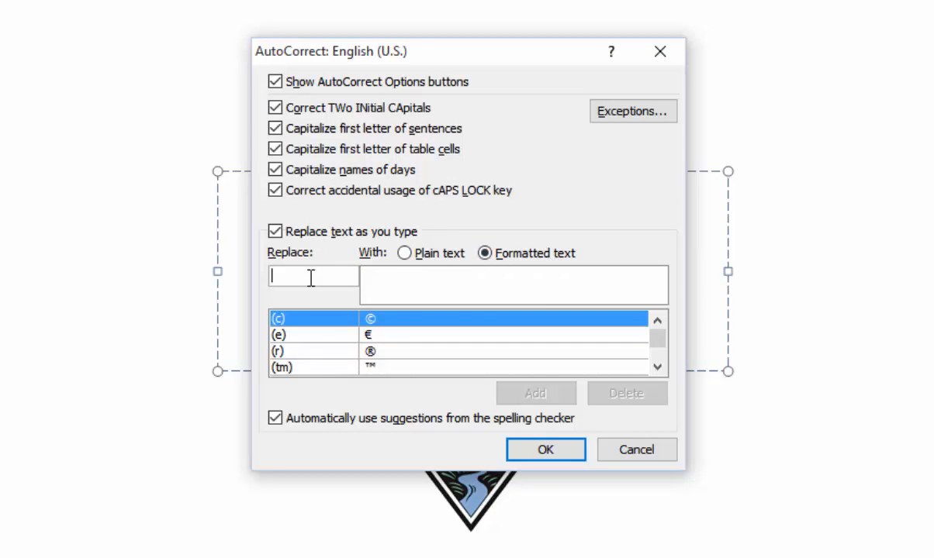
Add the Bonneville address block to AutoCorrect as /info, then bring Document1 back to the front.
type("/")
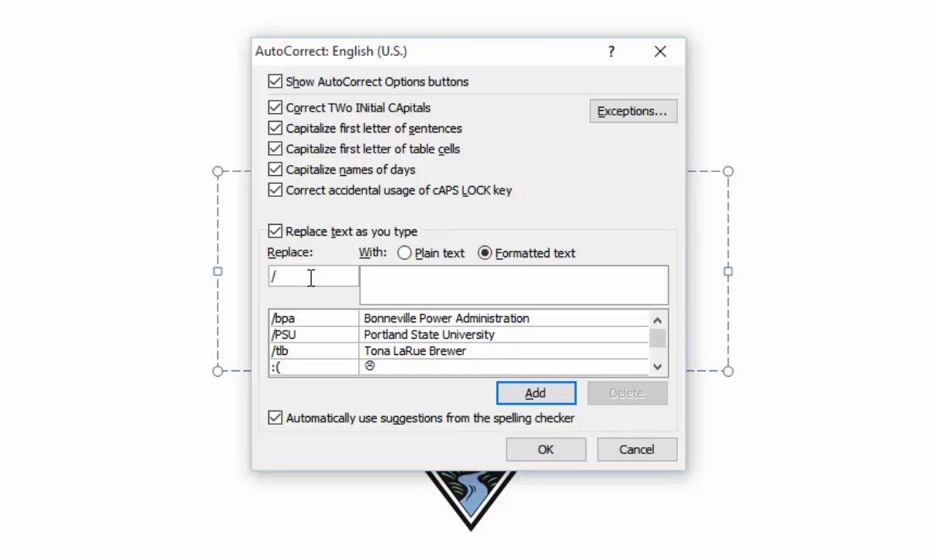
type("info")
left_click(534, 395)
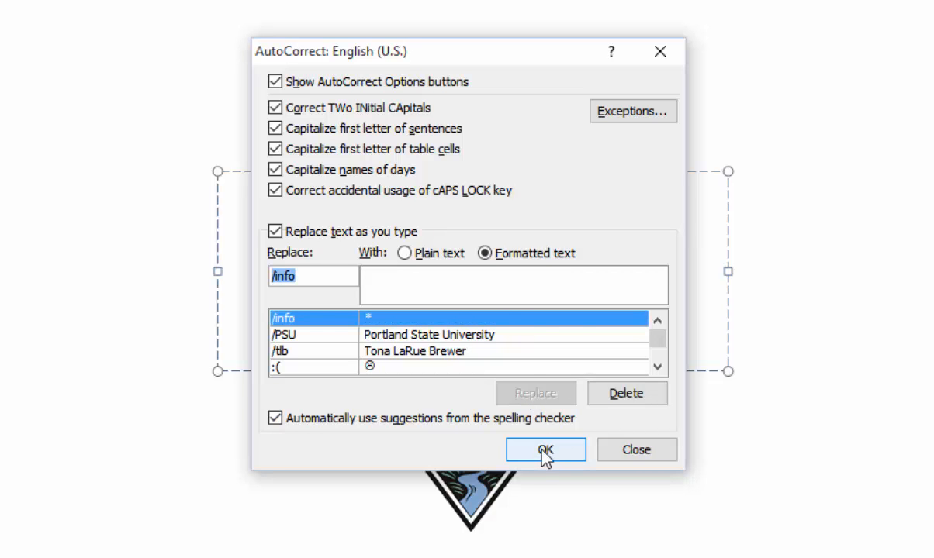
left_click(545, 453)
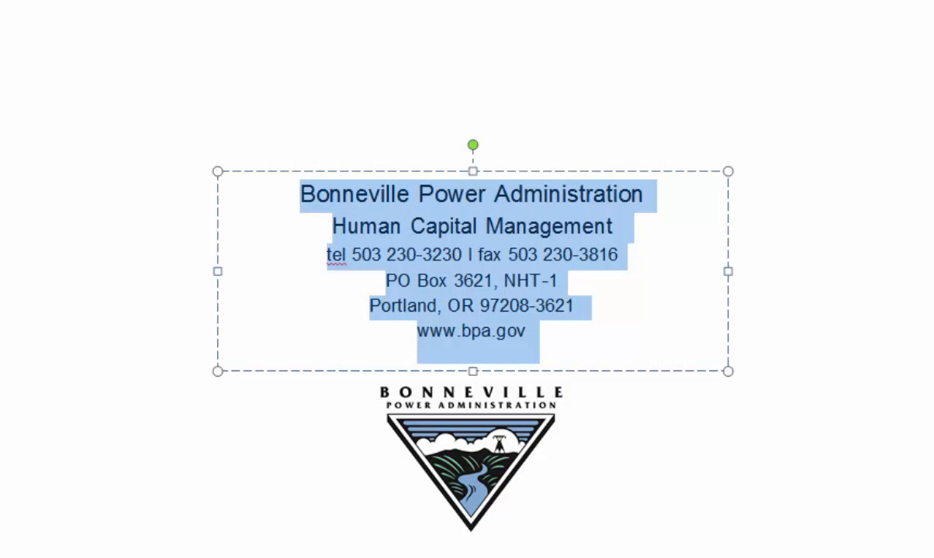
left_click(683, 256)
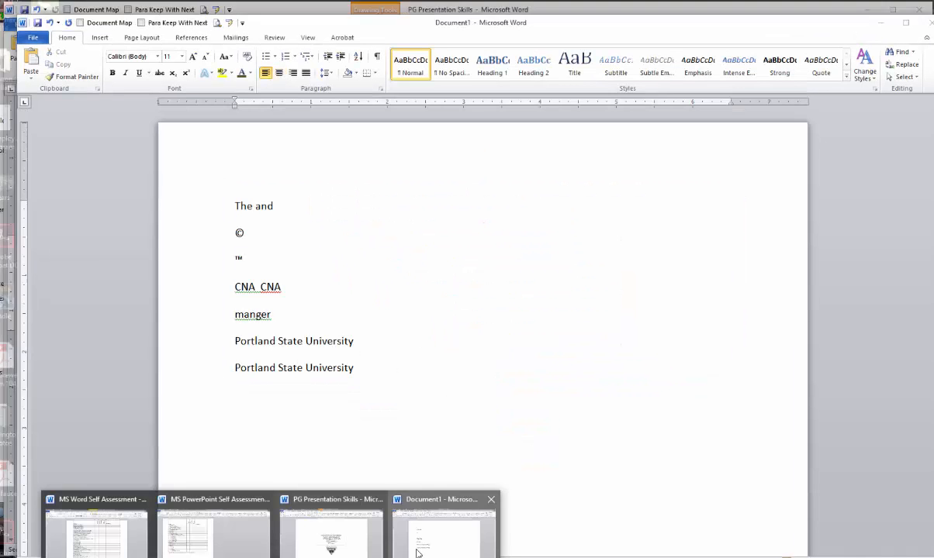
left_click(415, 553)
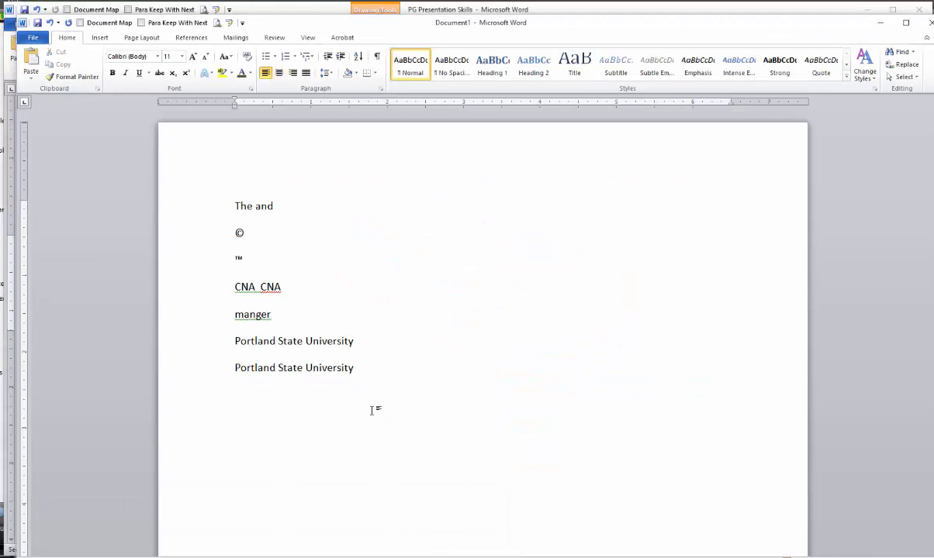
Type the shortcut in Document1 so it expands into the Bonneville Power Administration address block.
type("bpa.gov")
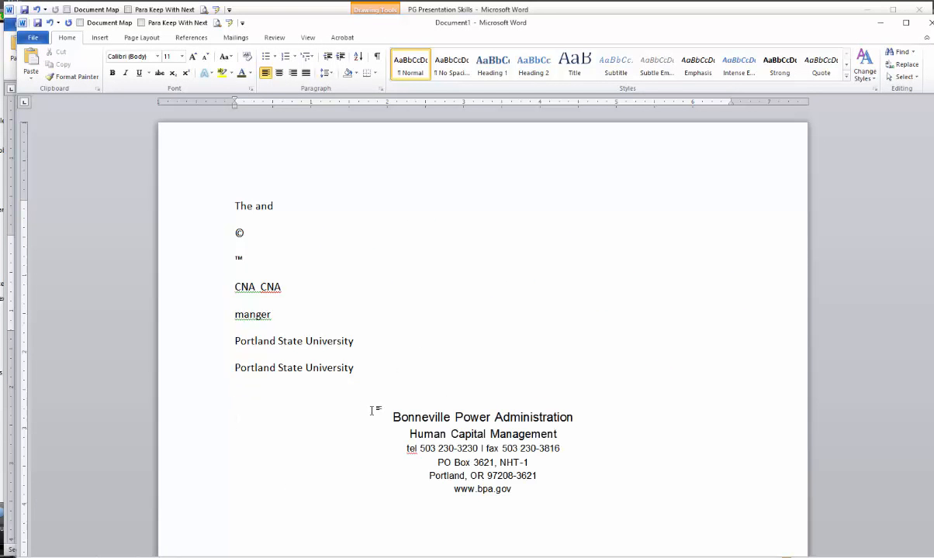
scroll(370, 415, "down", 1)
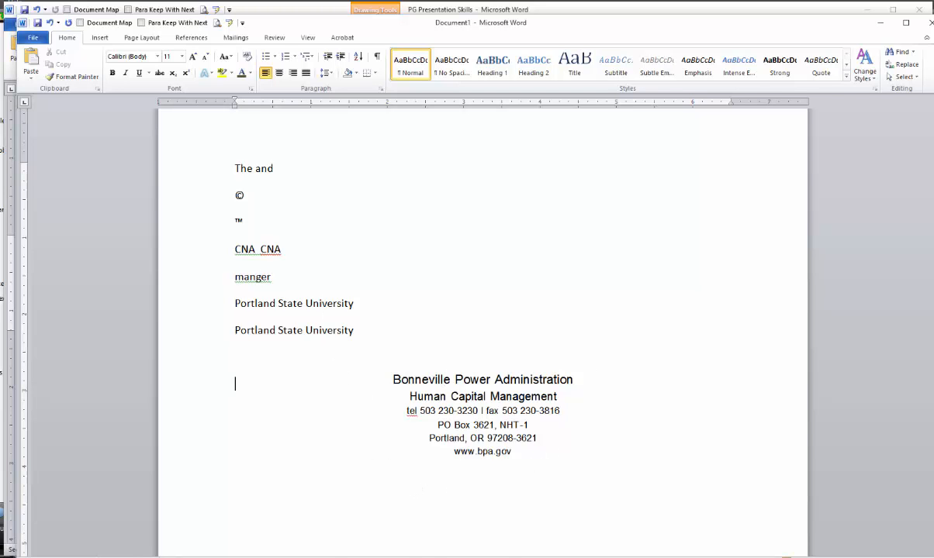
In PG Presentation Skills, select the Objectives heading and intro line and open AutoCorrect from the Quick Access Toolbar.
mouse_move(270, 557)
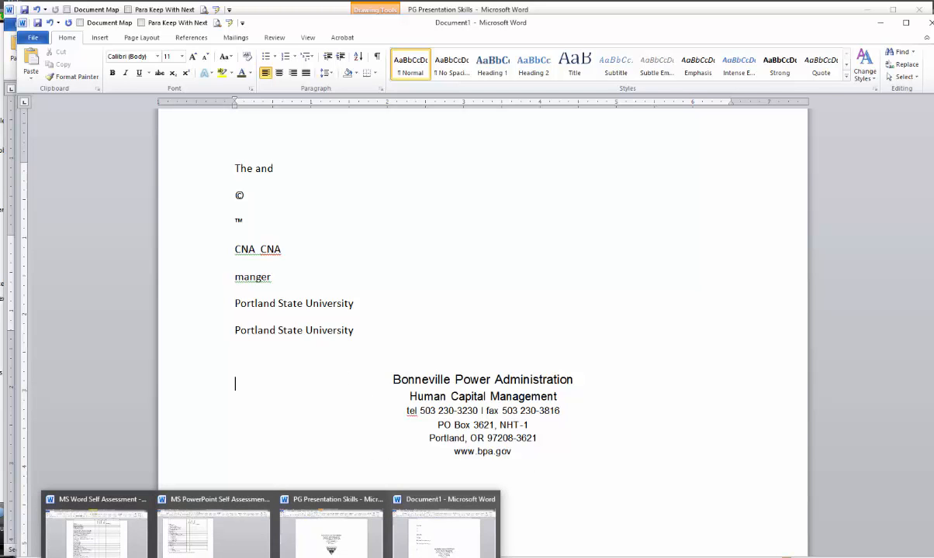
left_click(301, 545)
scroll(316, 399, "down", 4)
scroll(316, 398, "down", 15)
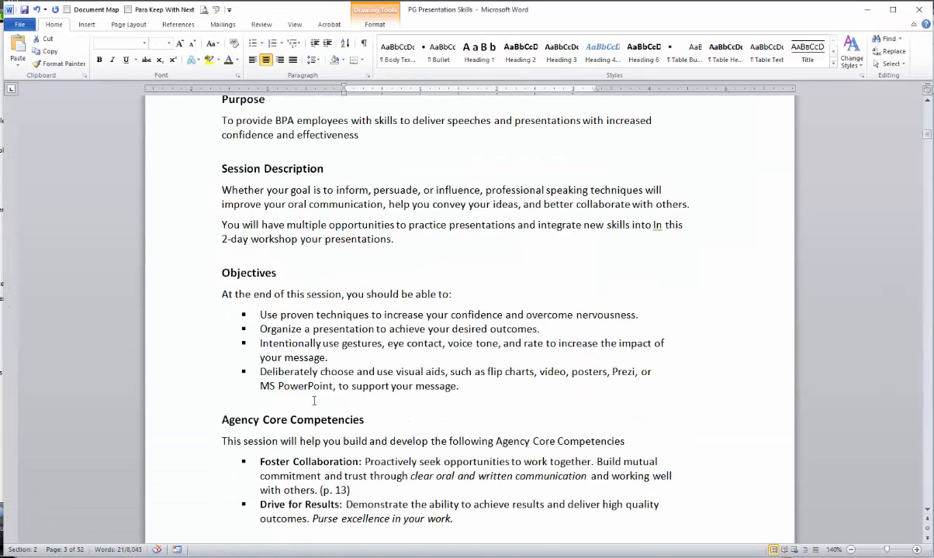
scroll(314, 404, "up", 5)
left_click_drag(222, 272, 521, 365)
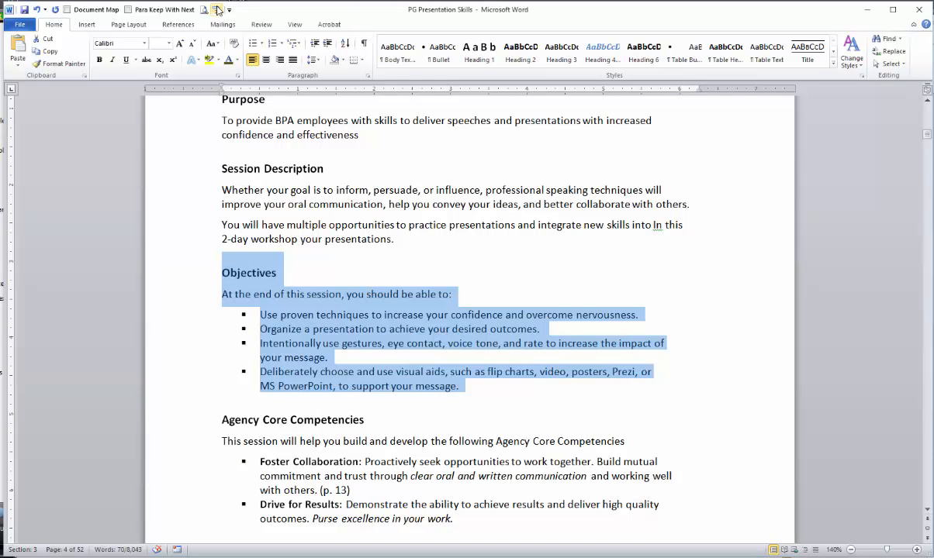
left_click(380, 385)
left_click_drag(464, 298, 165, 267)
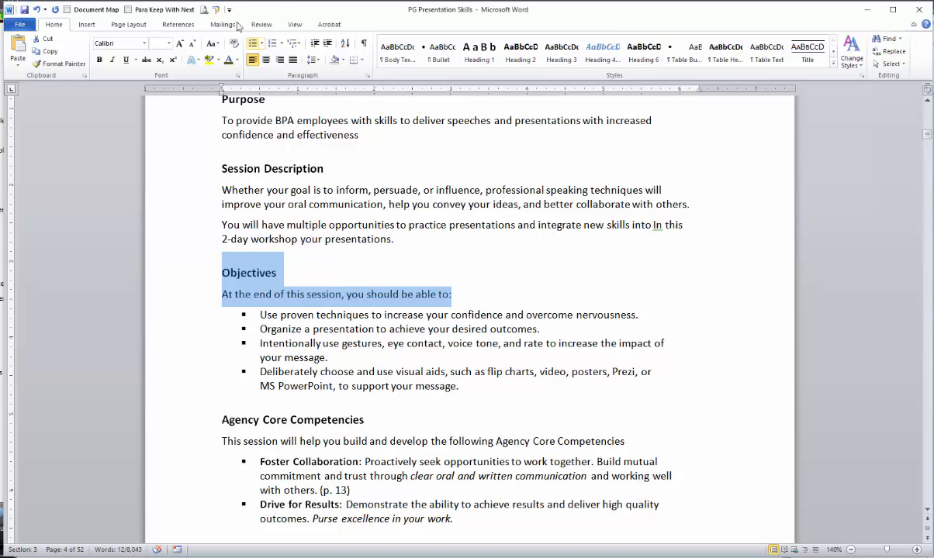
left_click(204, 10)
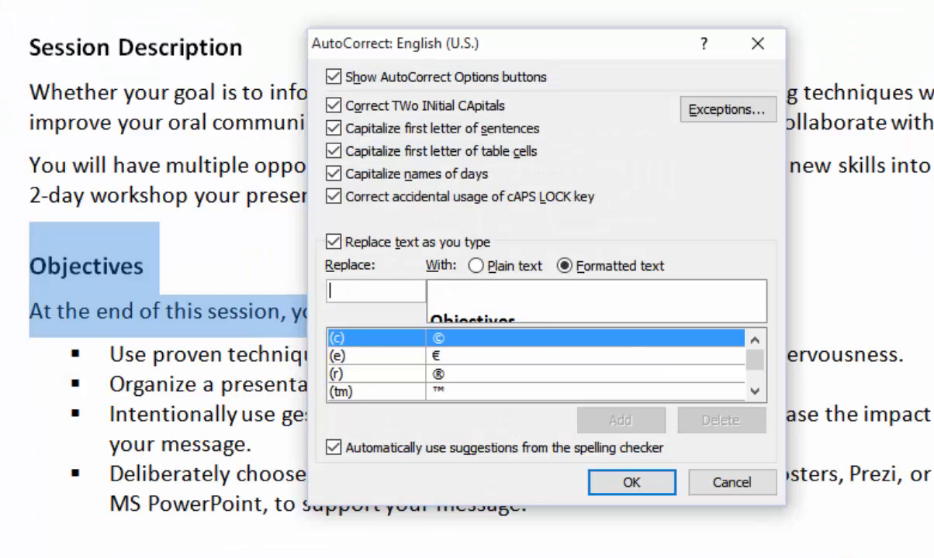
Add the selected Objectives heading and intro line to AutoCorrect under the shortcut /obj.
type("/objec")
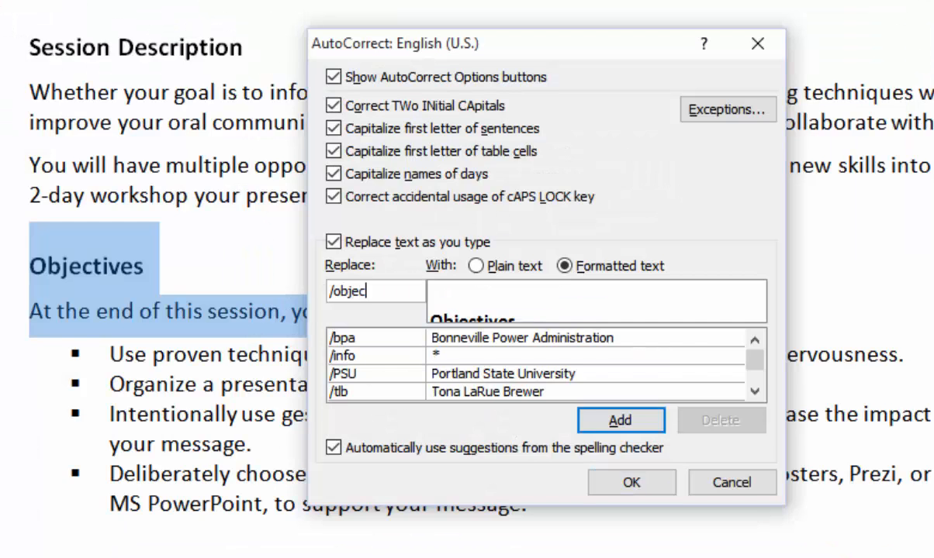
type("t")
key("BackSpace")
key("BackSpace")
key("BackSpace")
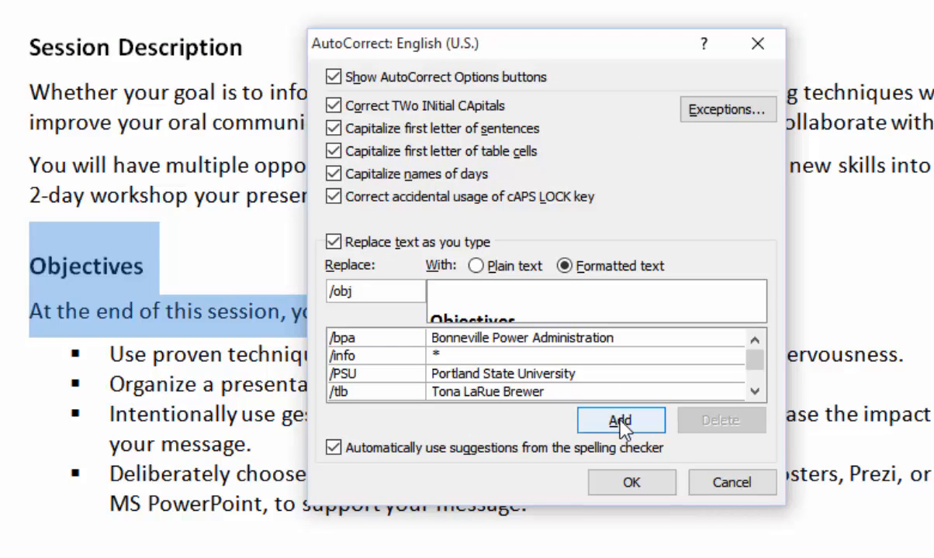
left_click(621, 425)
left_click(628, 482)
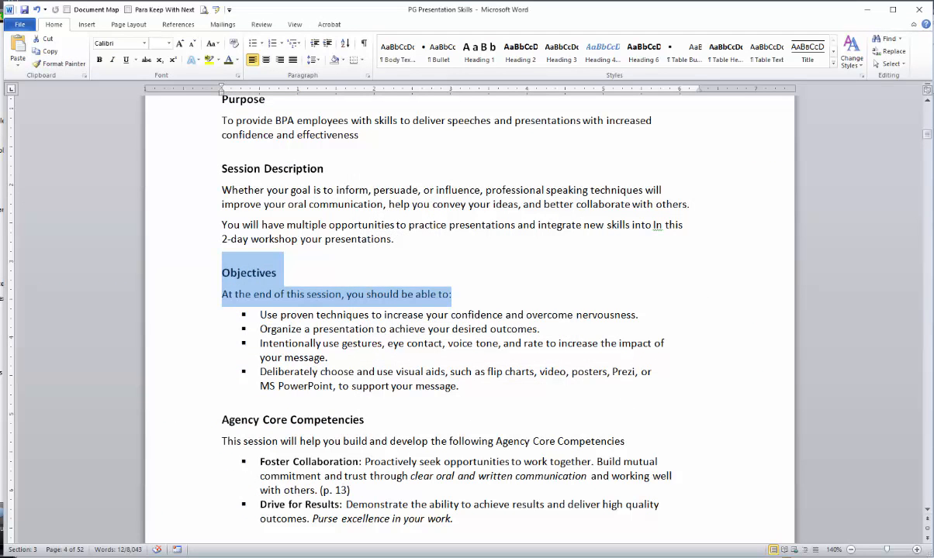
In Document1, expand /obj into the formatted Objectives heading and intro line.
left_click(415, 496)
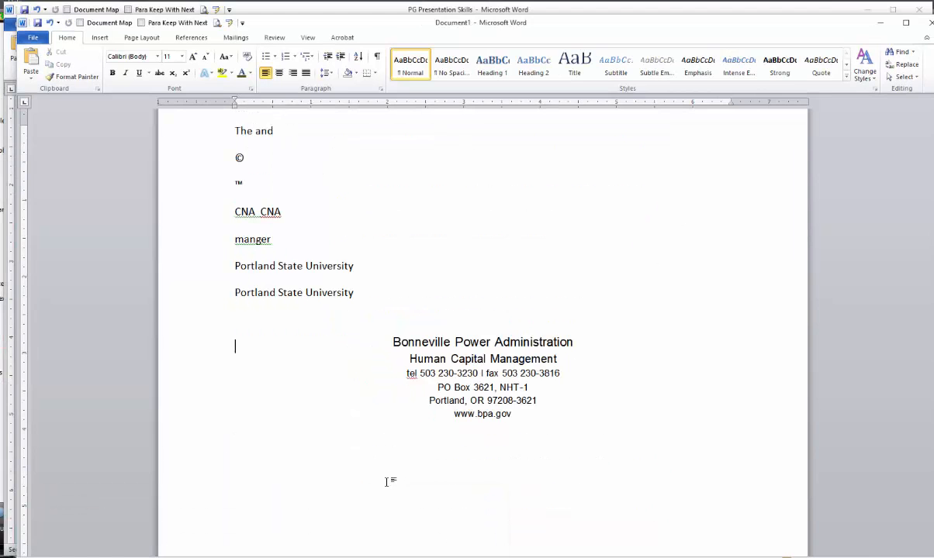
type("/")
type("obj")
key("F3")
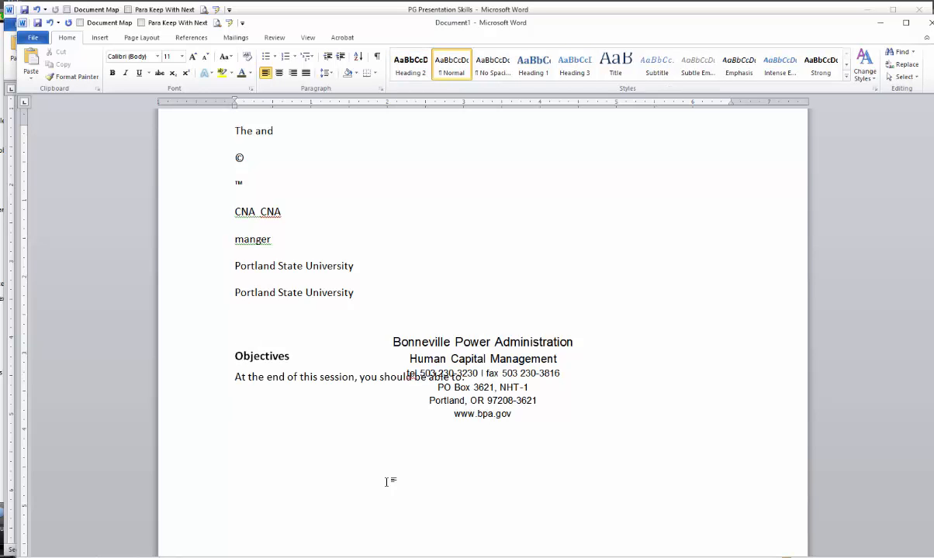
Move the address text box to the upper right and start a new empty paragraph.
left_click_drag(525, 360, 610, 161)
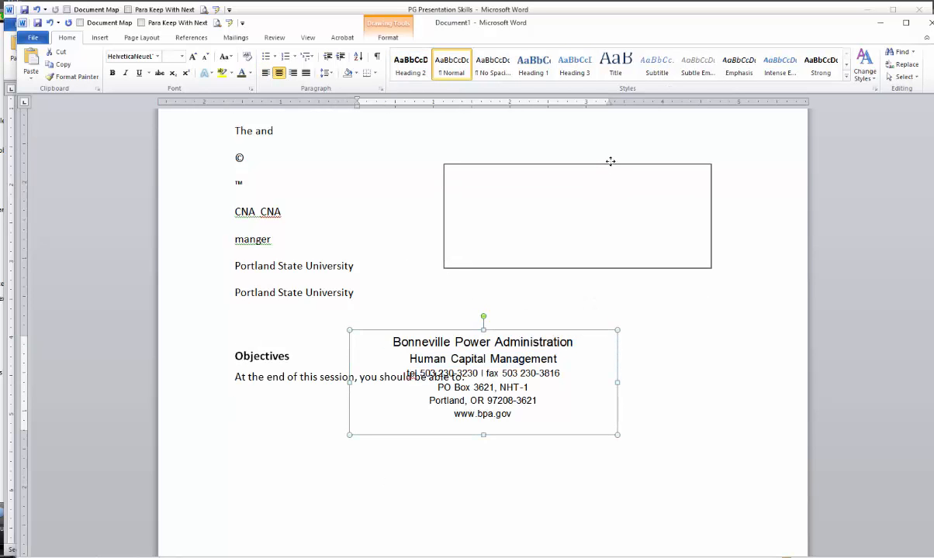
left_click(485, 393)
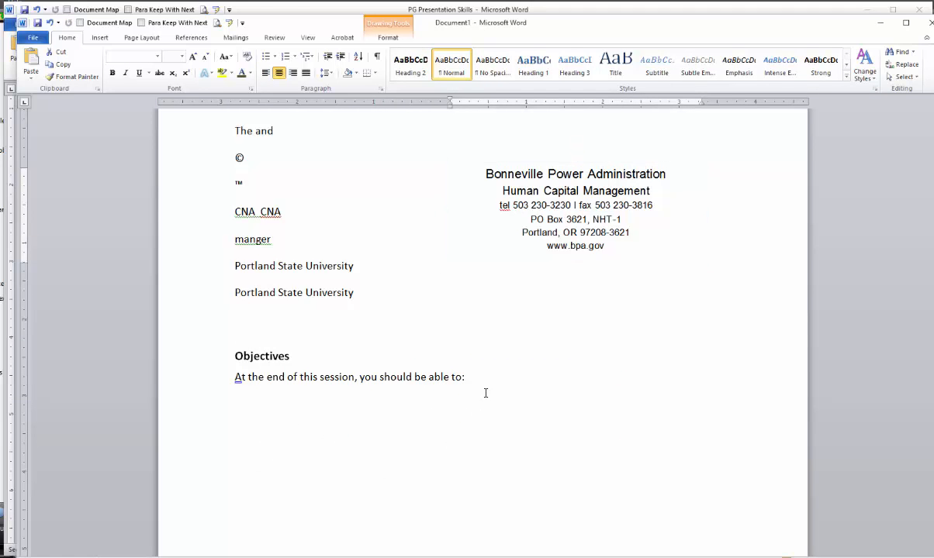
key("Return")
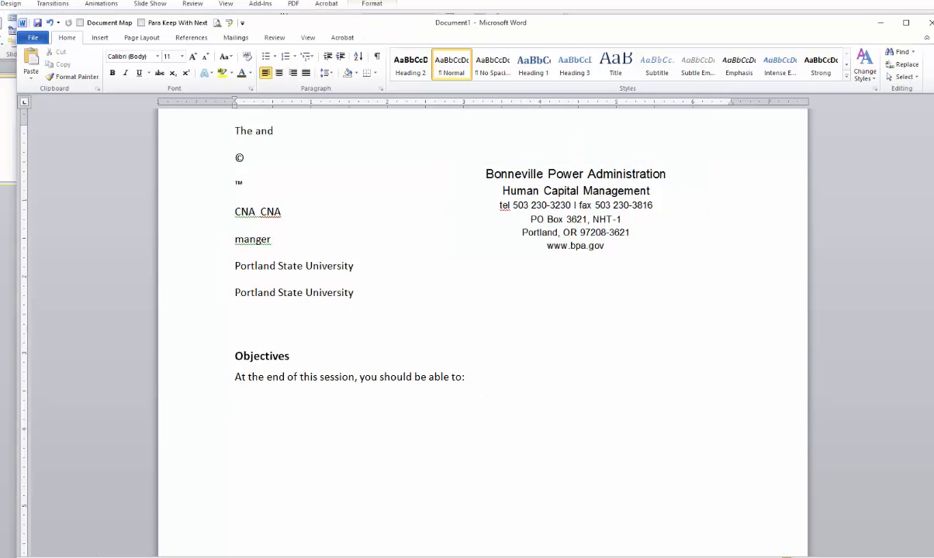
Return to PG Presentation Skills and scroll back up to the top.
left_click(320, 504)
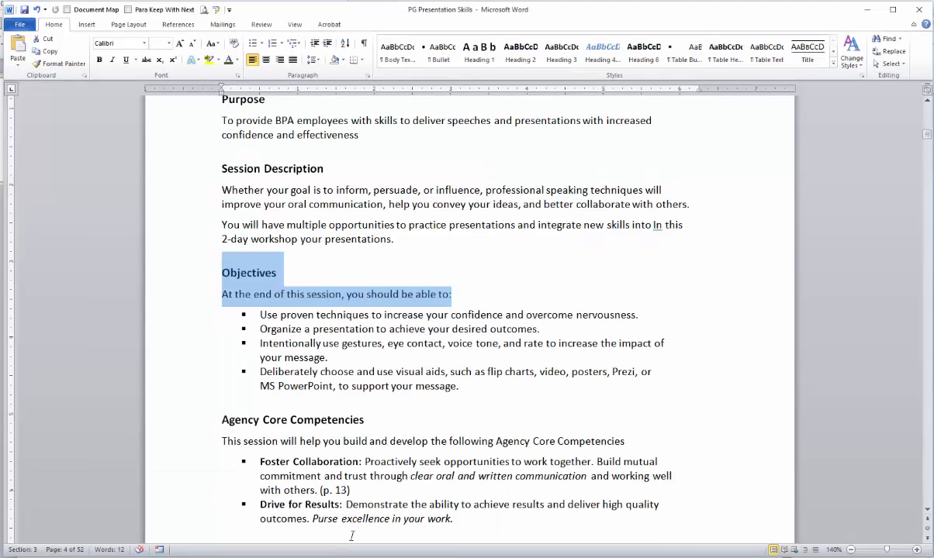
scroll(405, 394, "up", 15)
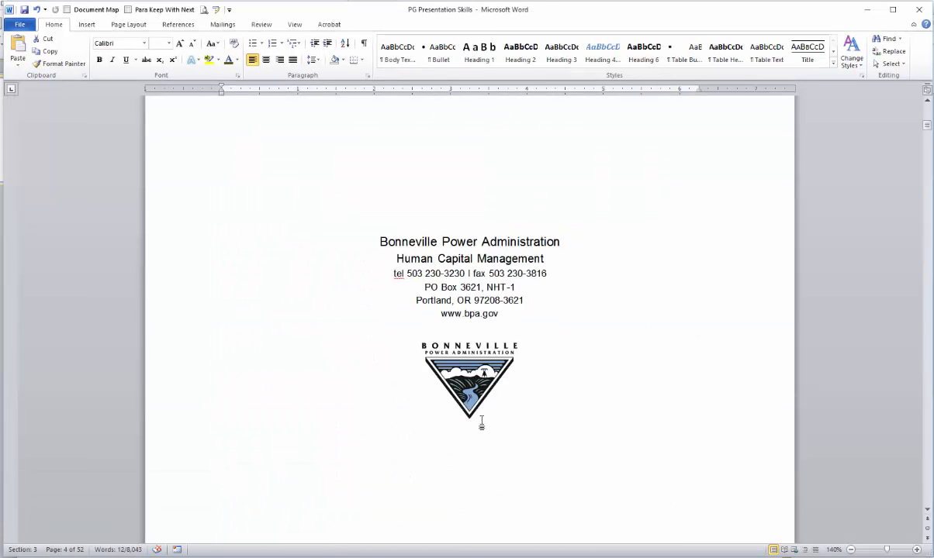
scroll(481, 422, "up", 2)
Select the Bonneville logo and add it to AutoCorrect as the formatted-text entry /logo.
left_click(444, 435)
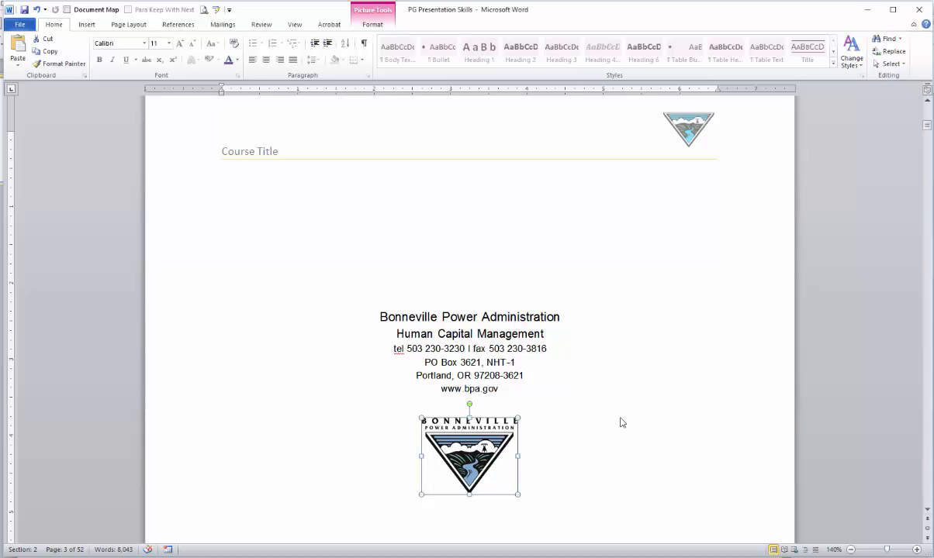
left_click(217, 10)
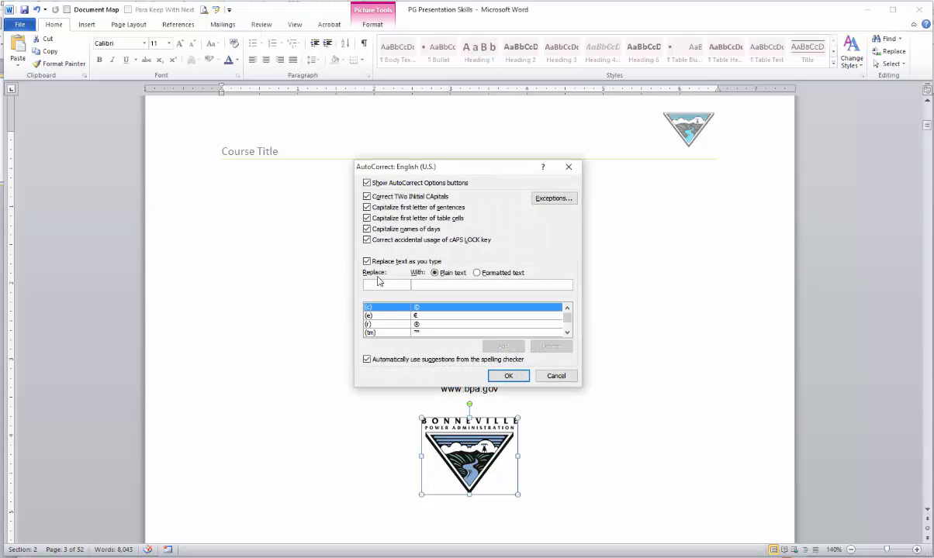
type("/")
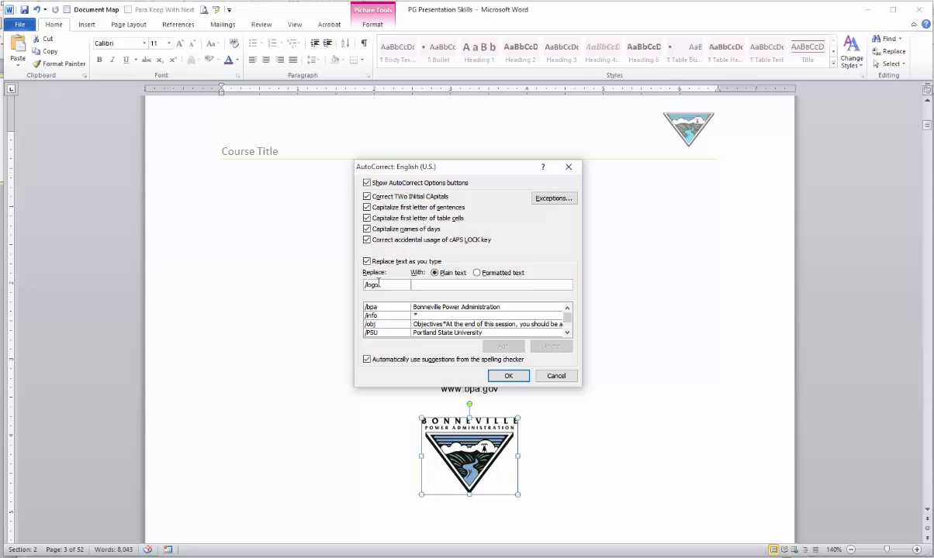
type("logo")
left_click(477, 273)
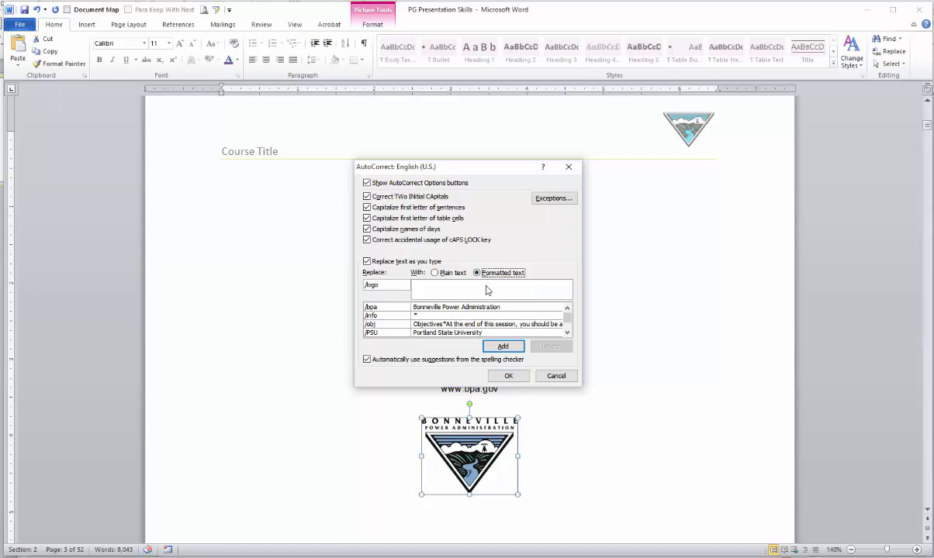
left_click(503, 346)
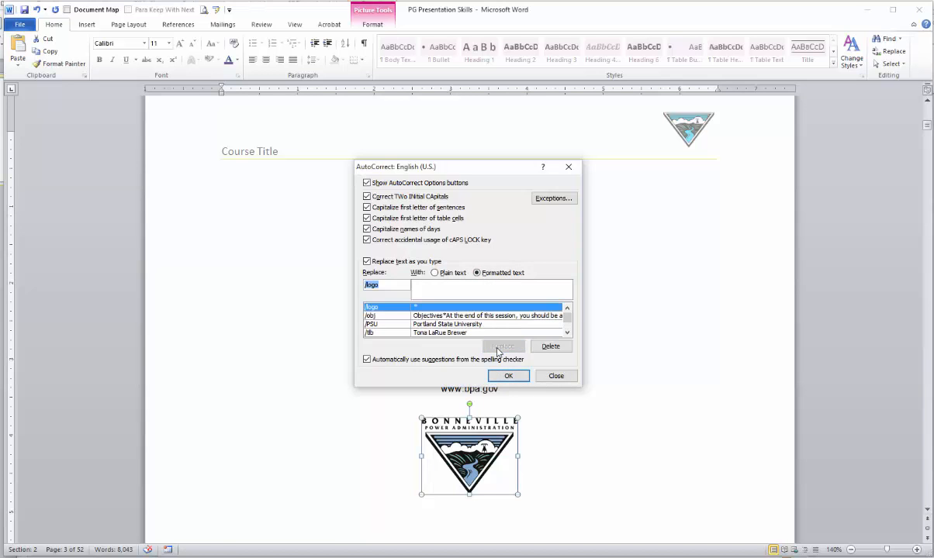
left_click(508, 375)
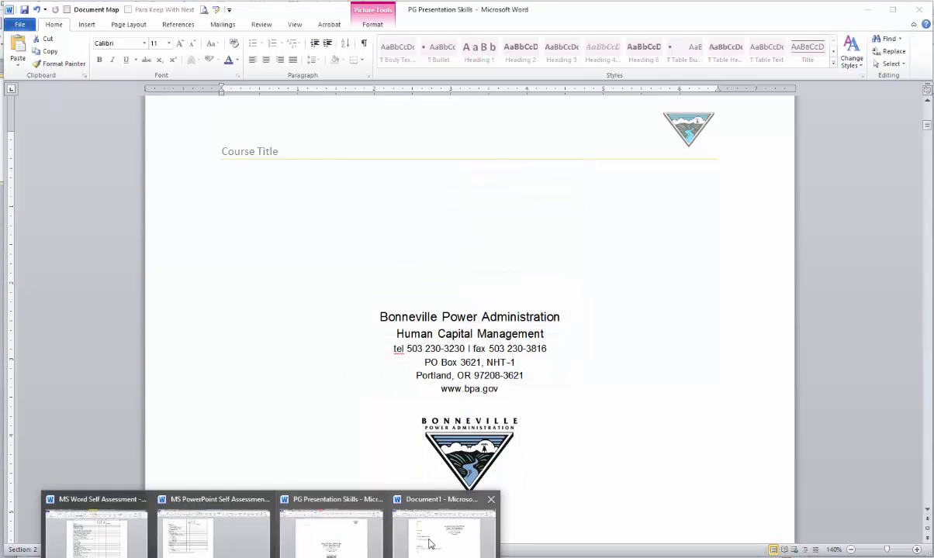
Type /logo in Document1 to insert the BPA logo, then return to PG Presentation Skills.
left_click(434, 515)
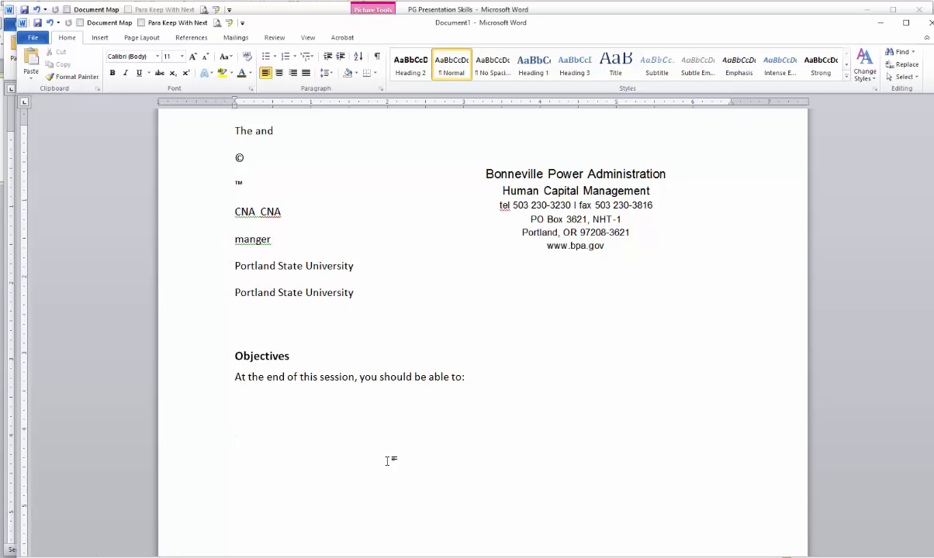
type("/logo")
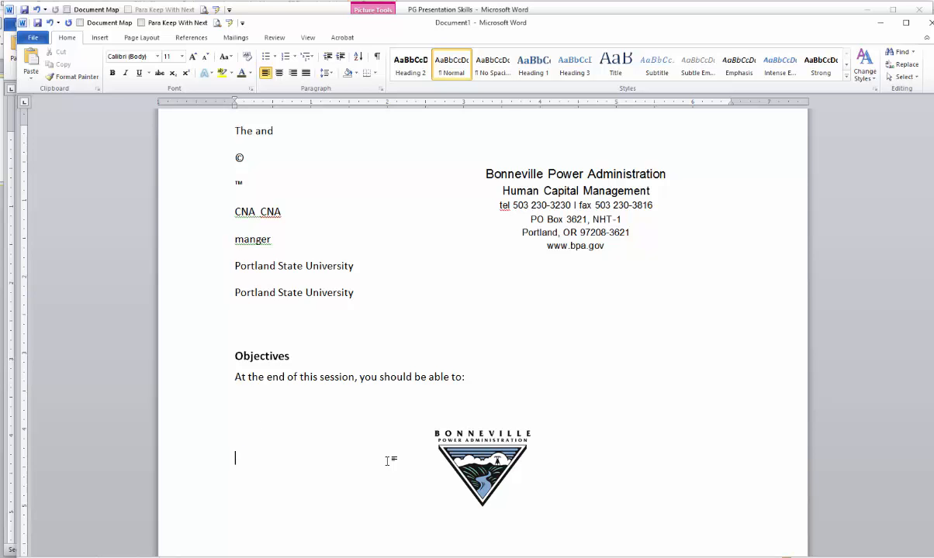
scroll(337, 465, "down", 2)
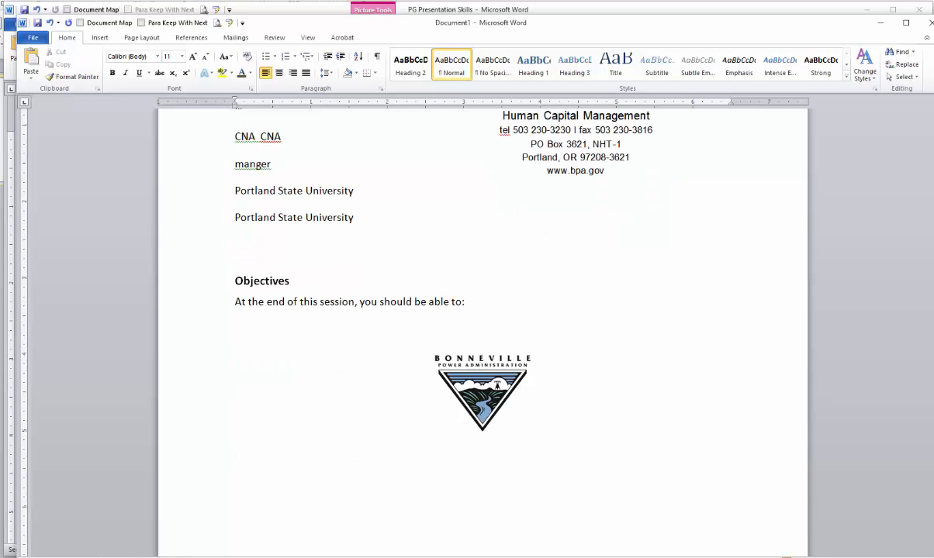
left_click(270, 557)
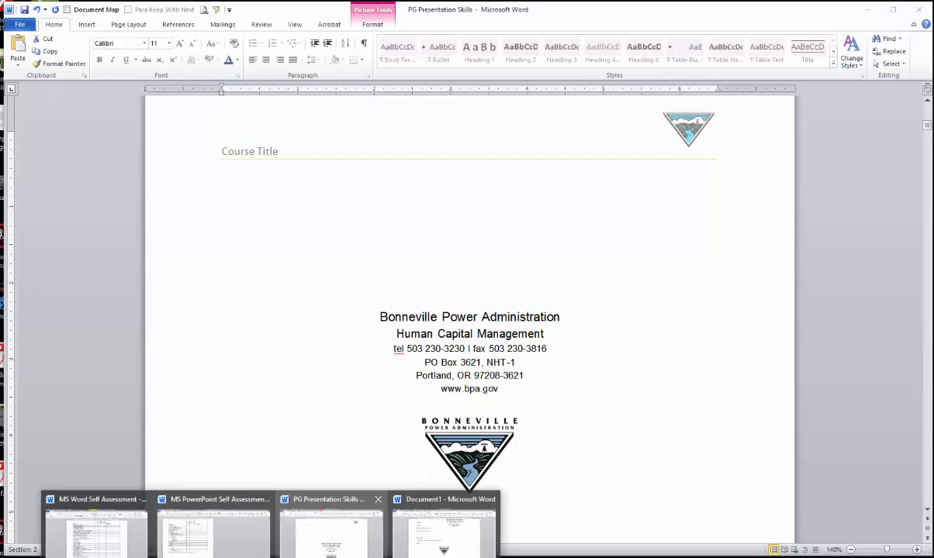
left_click(322, 504)
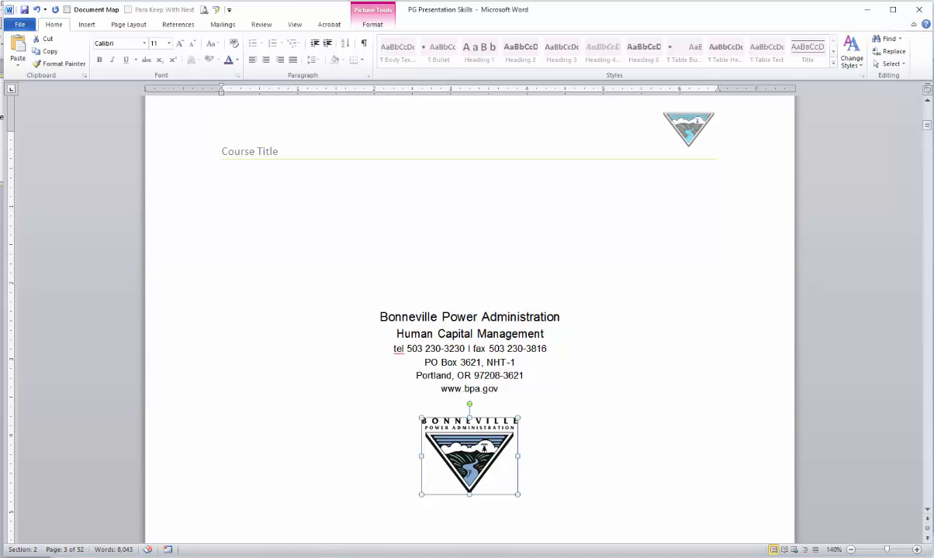
In PowerPoint's Presentation3, type /PSU into the title slide's empty subtitle placeholder.
left_click(298, 557)
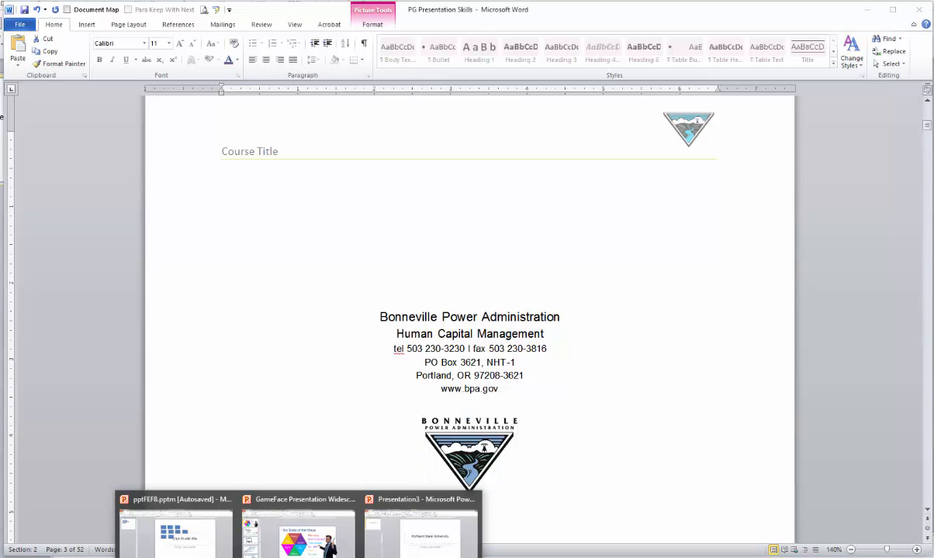
left_click(423, 535)
left_click(12, 250)
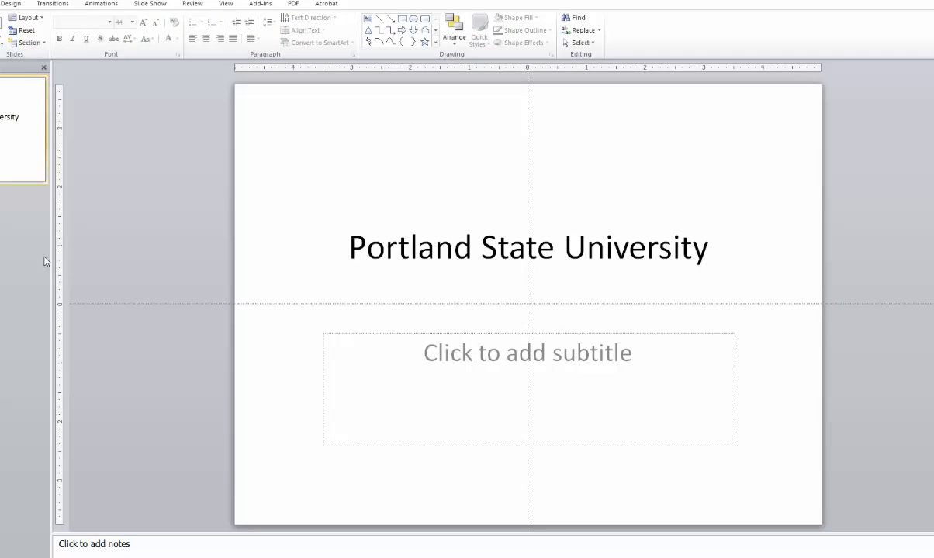
left_click(443, 334)
left_click(467, 346)
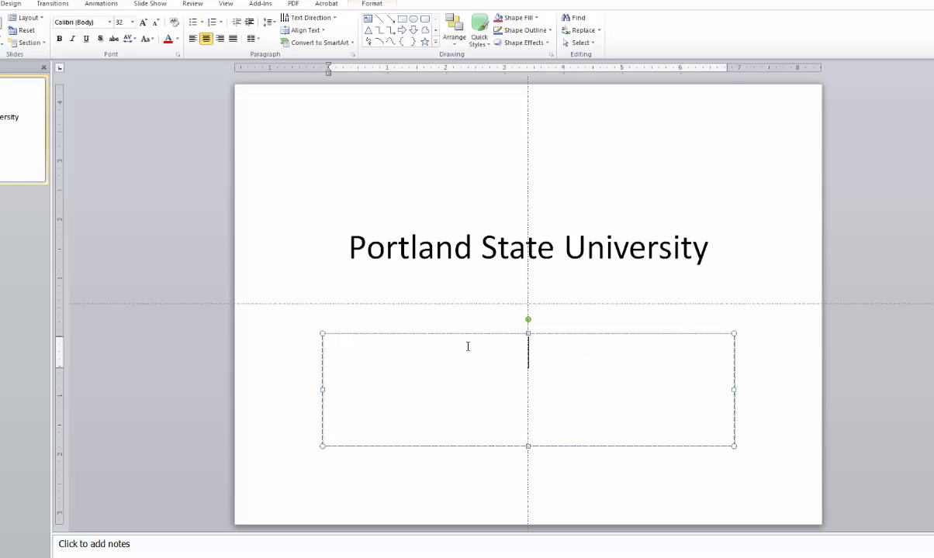
type("/PSU")
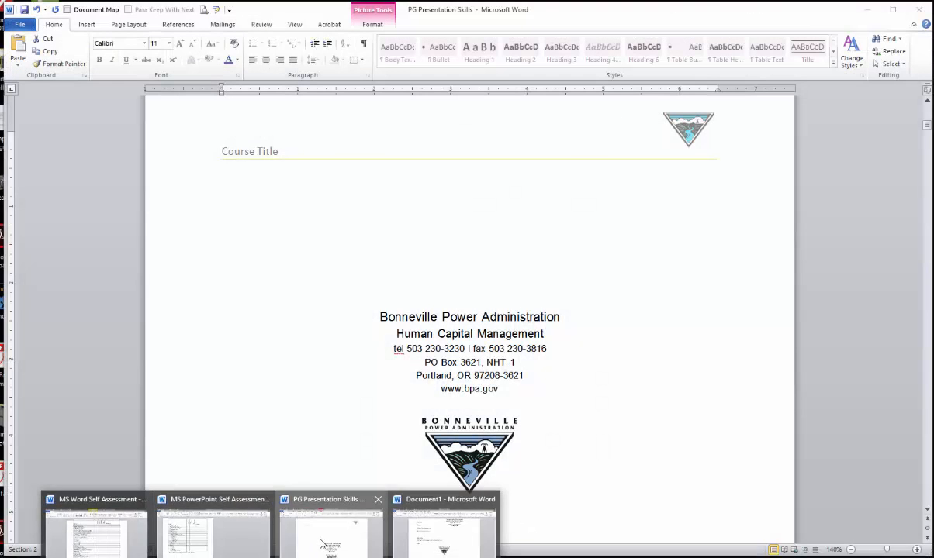
In PG Presentation Skills, place the cursor before Course Overview and scroll to the Agenda table's end.
left_click(322, 539)
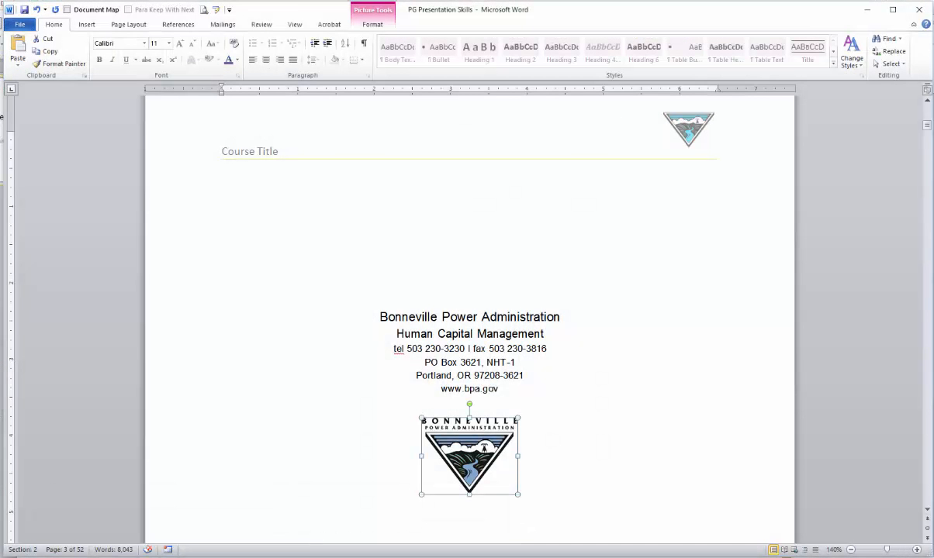
left_click(271, 557)
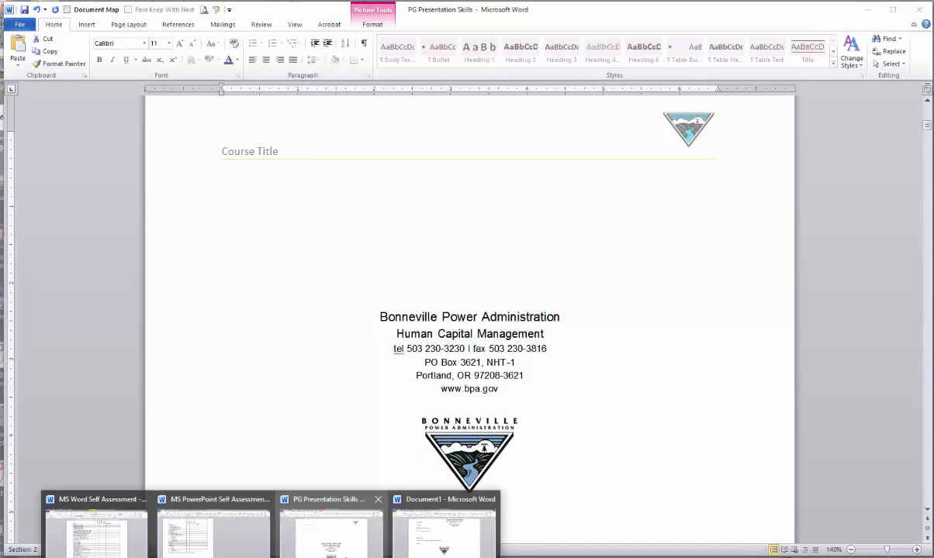
left_click(345, 552)
scroll(346, 442, "down", 15)
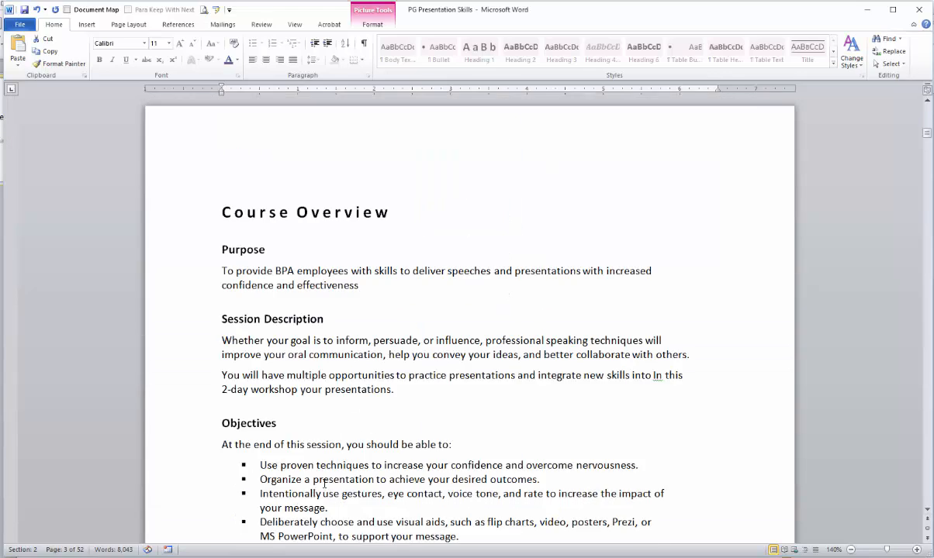
scroll(310, 450, "up", 2)
left_click(221, 250)
scroll(412, 422, "down", 10)
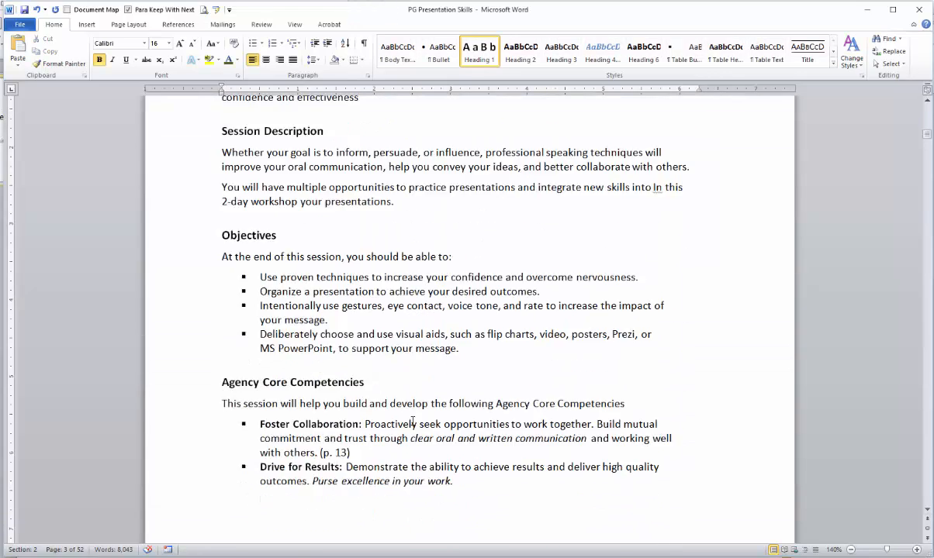
scroll(412, 423, "down", 12)
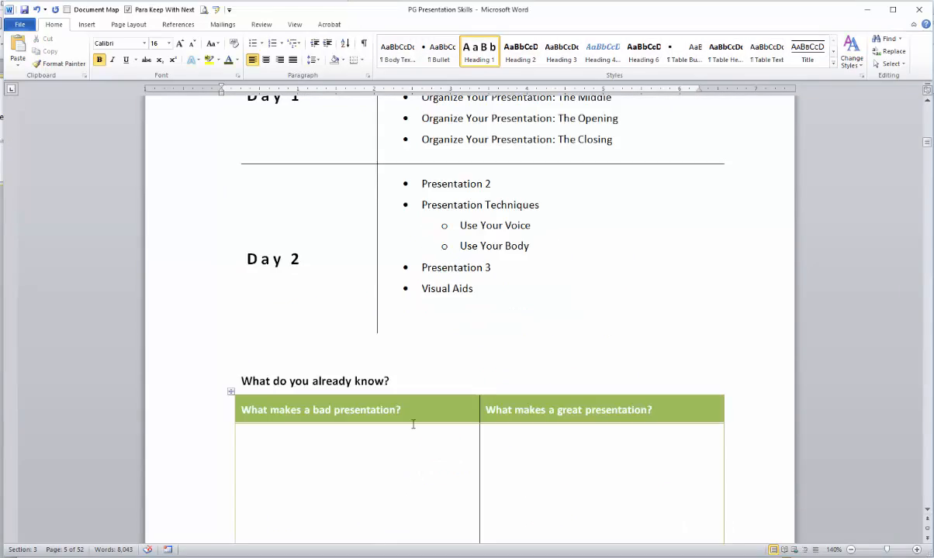
scroll(412, 424, "down", 3)
scroll(542, 349, "up", 3)
Extend the selection through the Agenda table and save it as the formatted AutoCorrect entry /test.
left_click(715, 336, "shift")
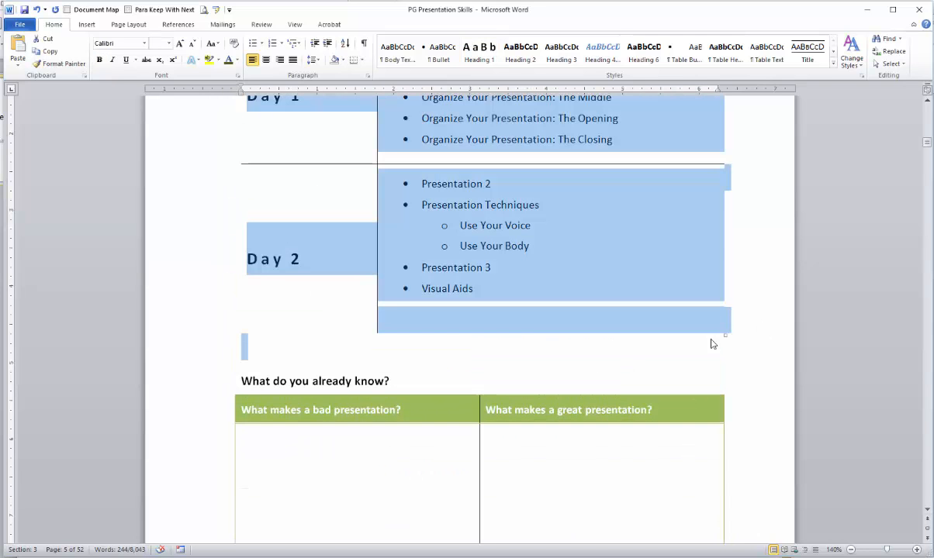
left_click(218, 10)
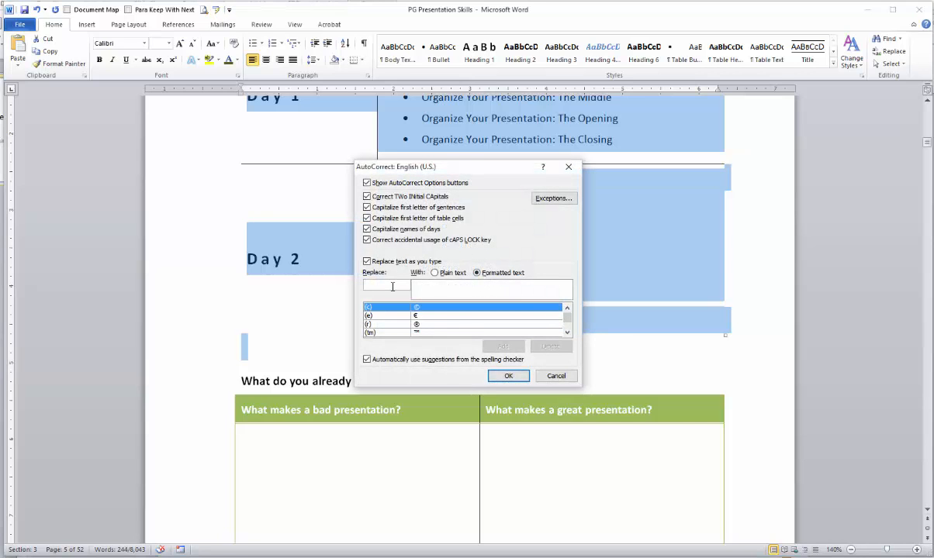
type("/test")
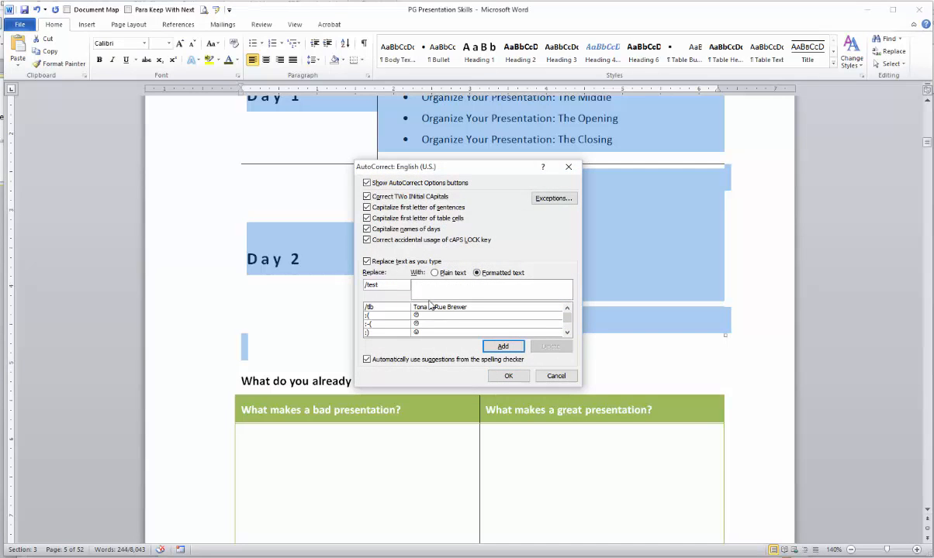
left_click(493, 346)
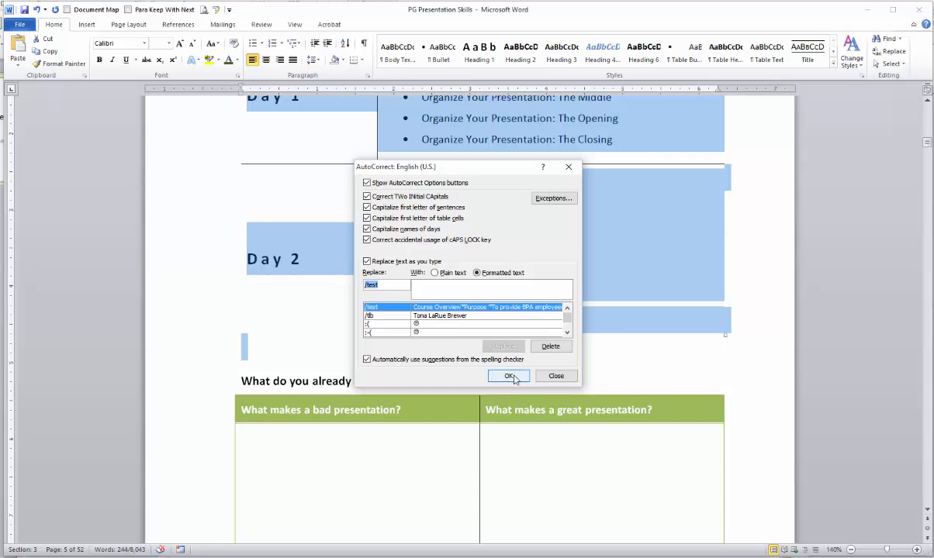
left_click(508, 375)
In Document1, add a blank line below the logo and start a new page.
mouse_move(322, 555)
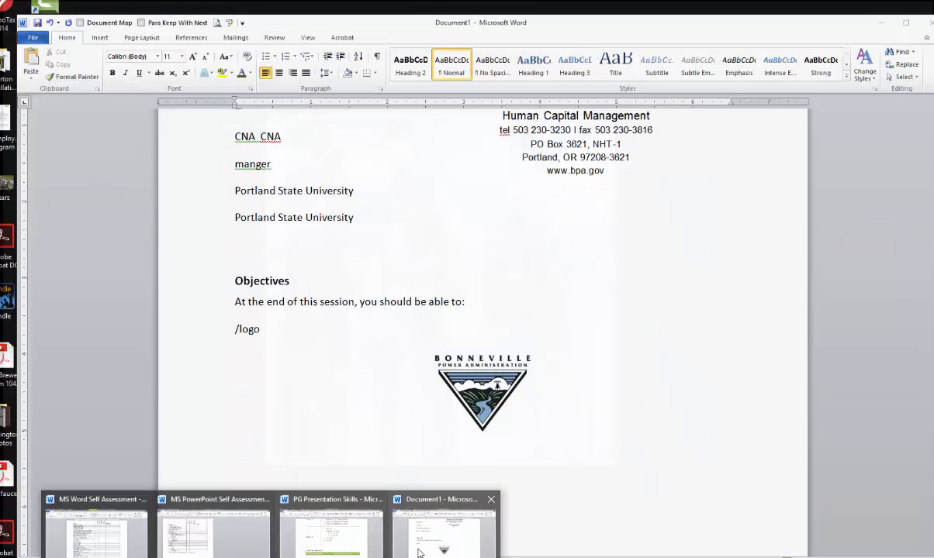
left_click(419, 539)
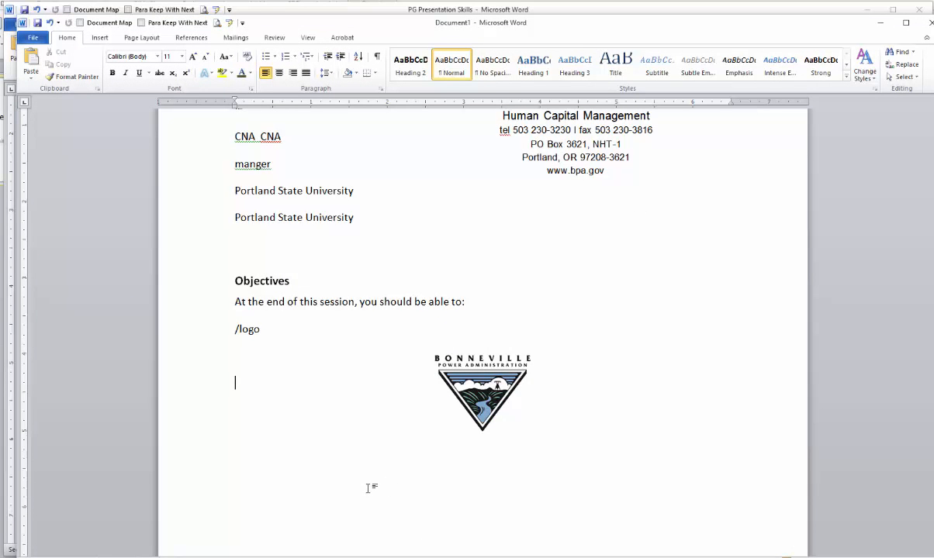
key("Return")
key("Return")
key("ctrl+Return")
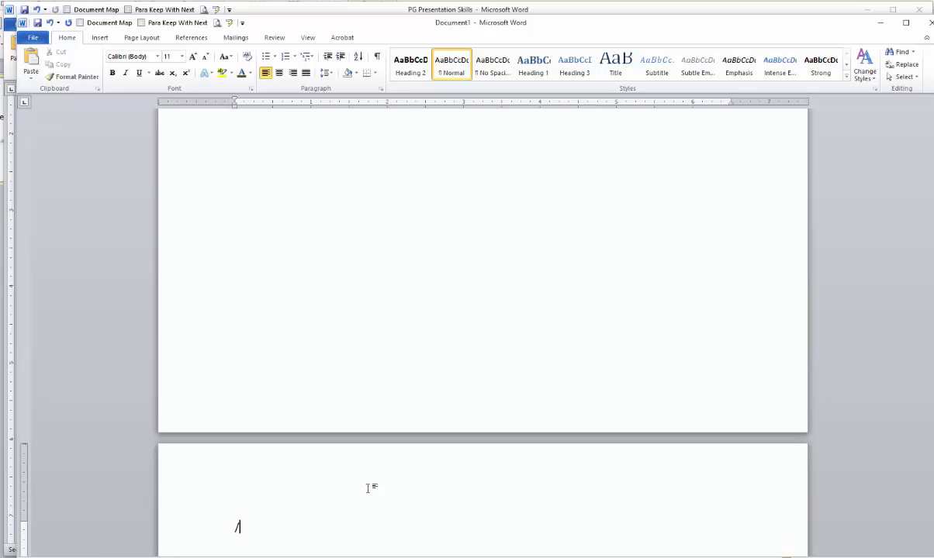
Expand /test into the Course Overview pages with the two-day Agenda table.
type("/test")
key("space")
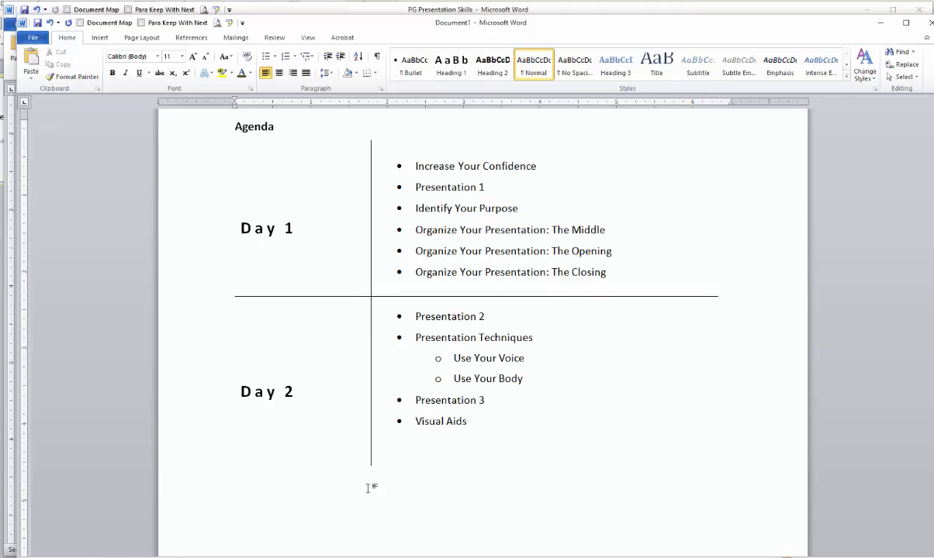
scroll(370, 488, "up", 15)
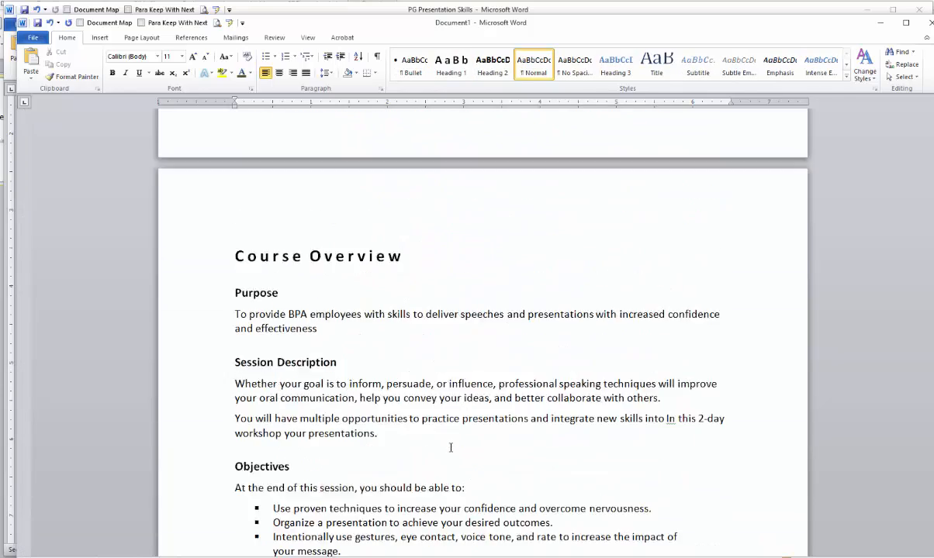
scroll(452, 447, "down", 18)
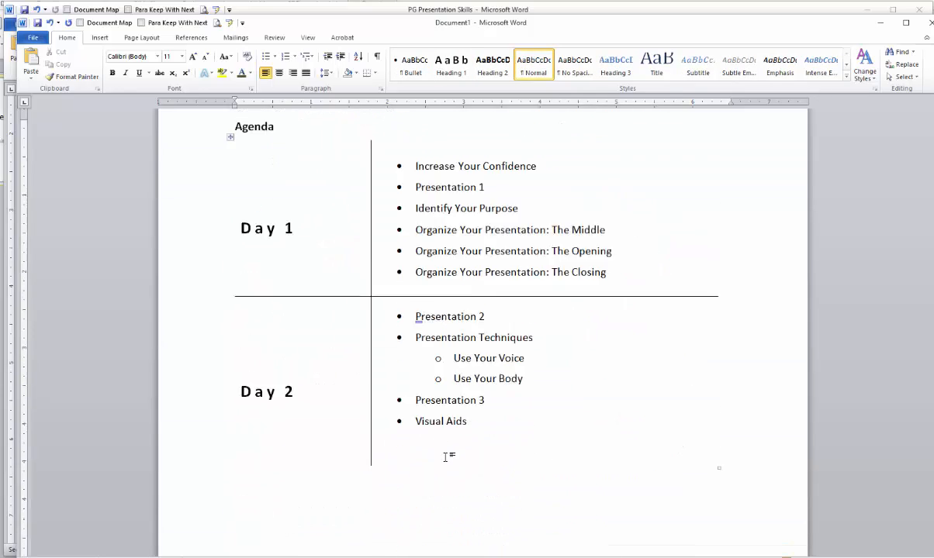
scroll(447, 456, "up", 9)
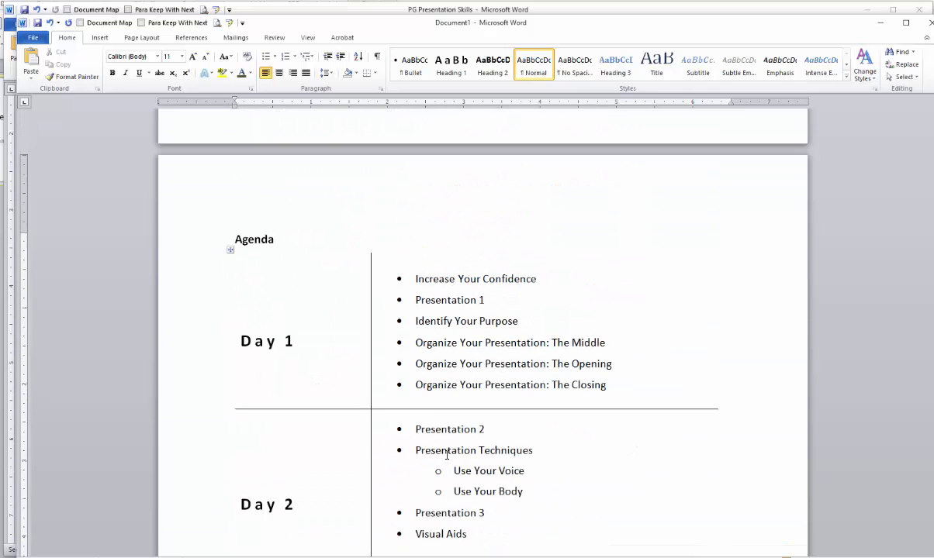